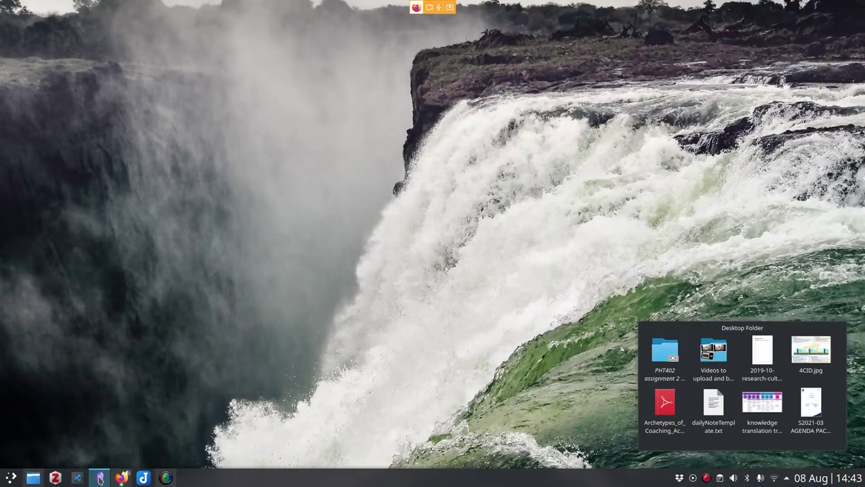
Step: Bring the Firefox window with the 'Navigating uncertainty: AI and clinical reasoning' Google Doc to the front
mouse_move(121, 477)
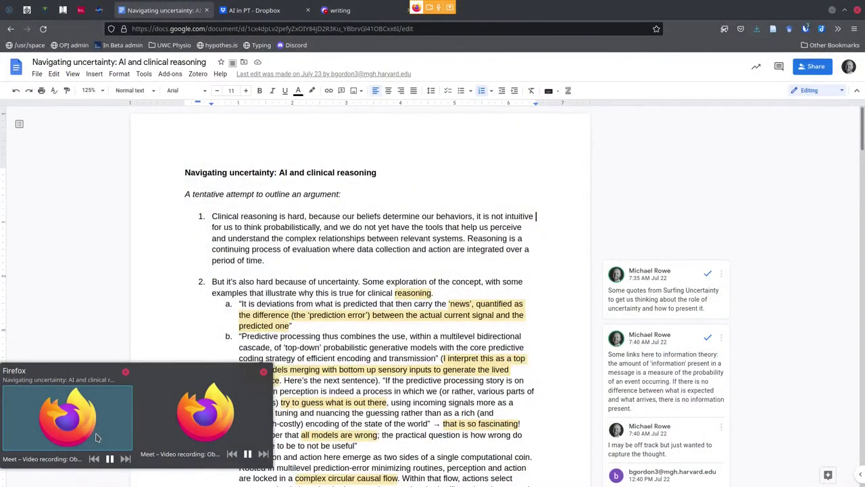
left_click(97, 438)
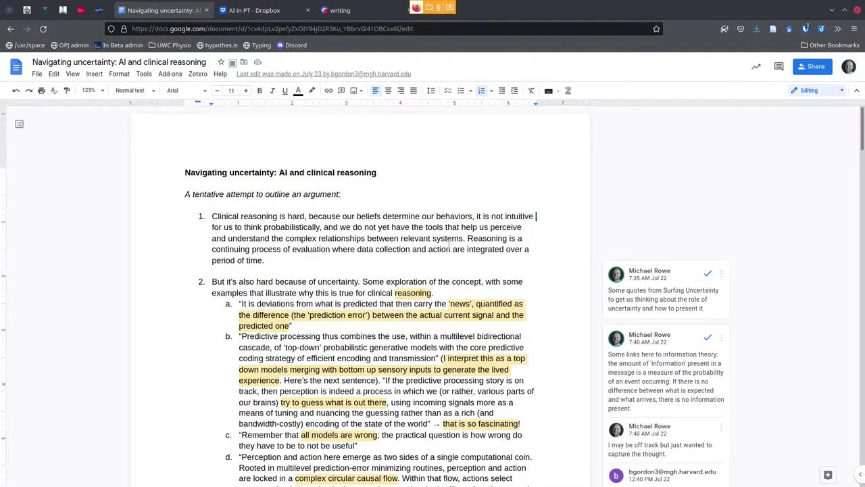
scroll(448, 244, "down", 3)
scroll(449, 244, "down", 5)
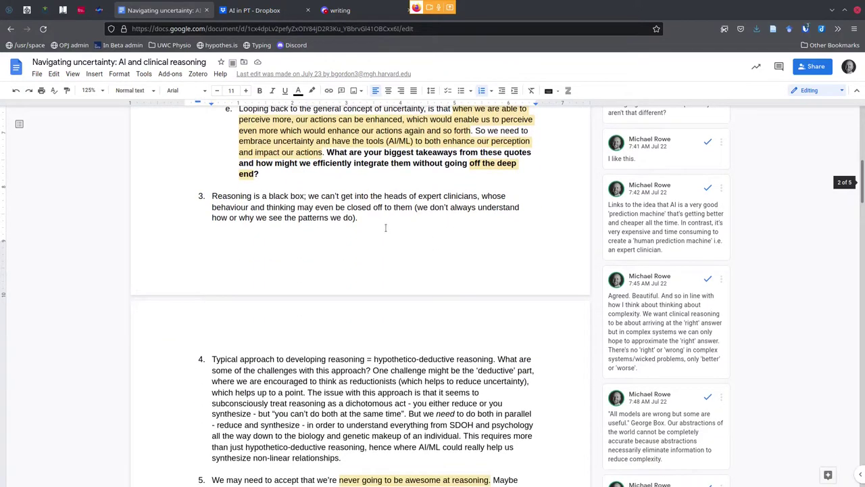
scroll(383, 223, "down", 5)
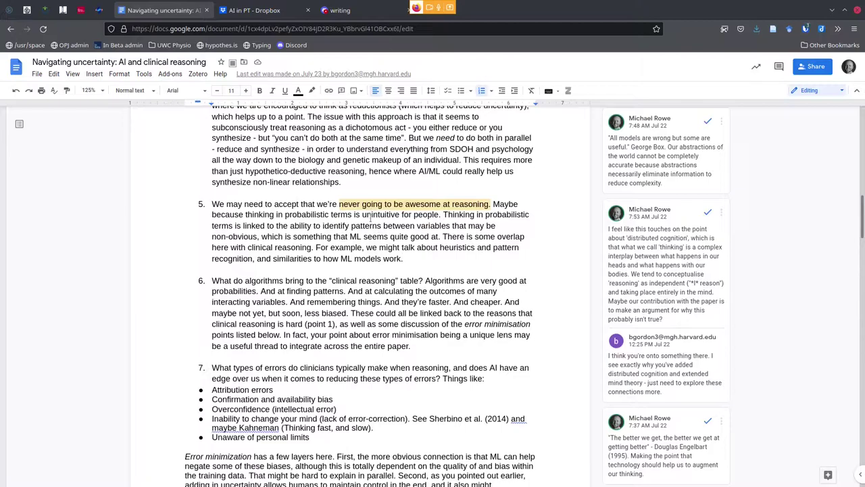
scroll(370, 216, "down", 1)
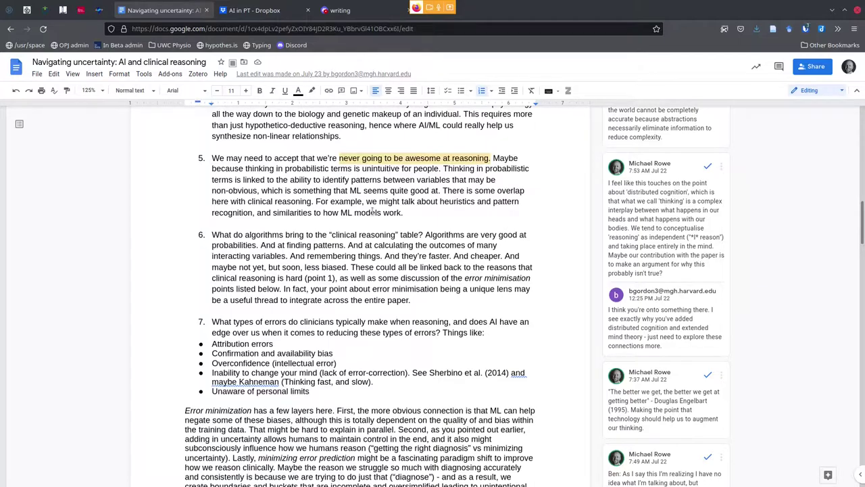
scroll(372, 212, "down", 10)
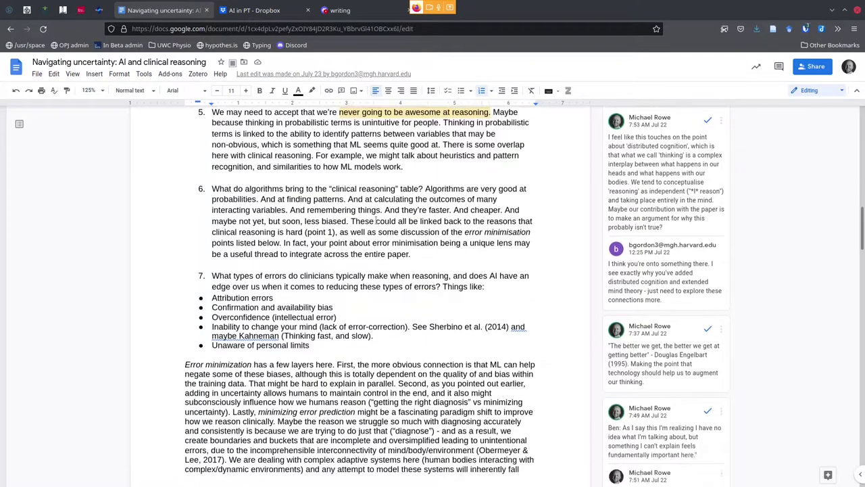
scroll(373, 219, "down", 2)
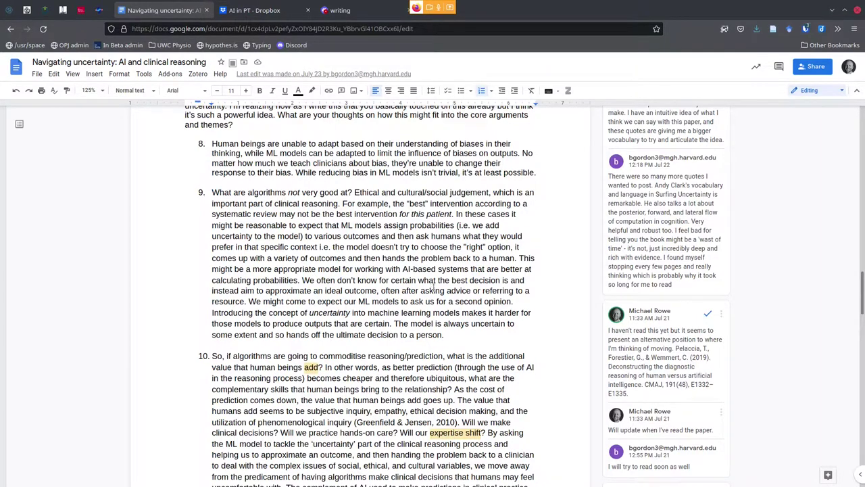
scroll(434, 286, "down", 6)
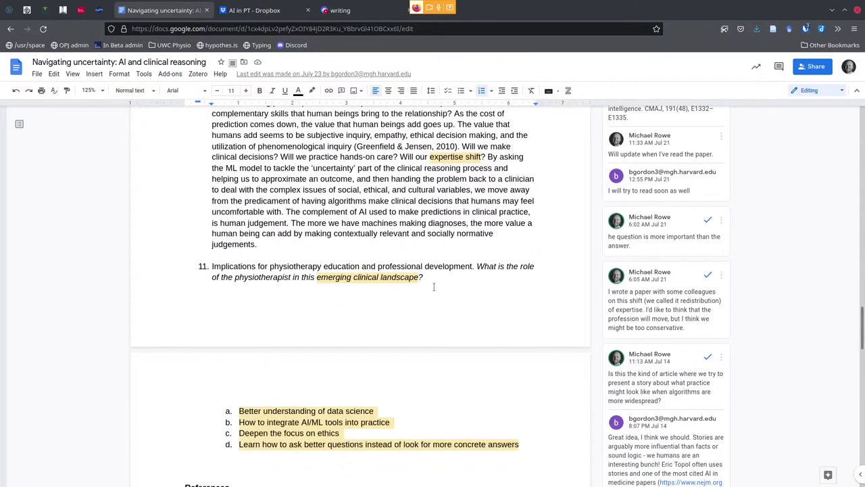
scroll(433, 287, "down", 7)
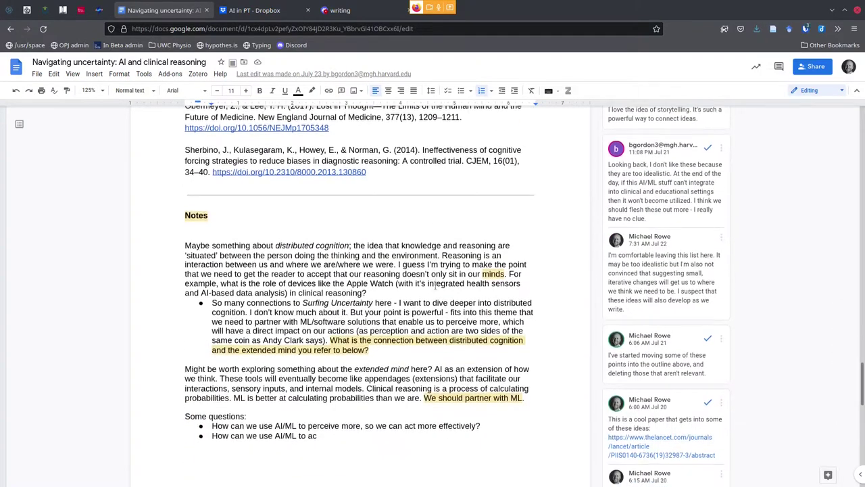
scroll(435, 284, "down", 6)
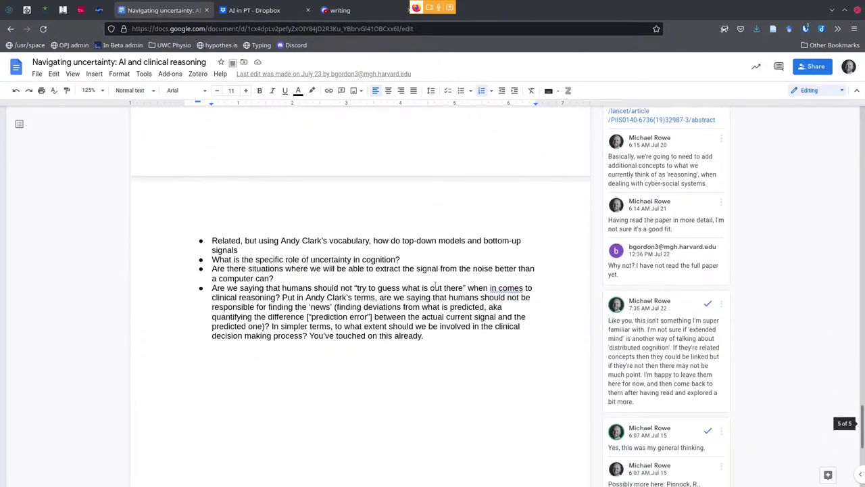
scroll(435, 285, "up", 8)
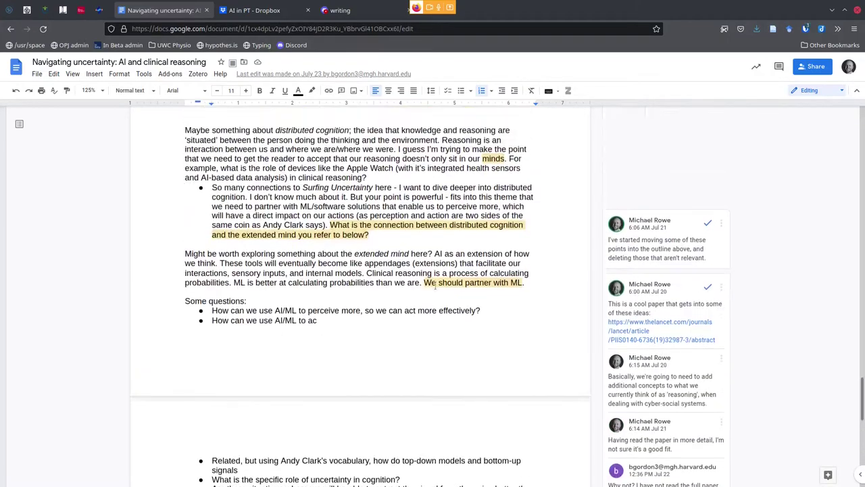
scroll(436, 284, "up", 10)
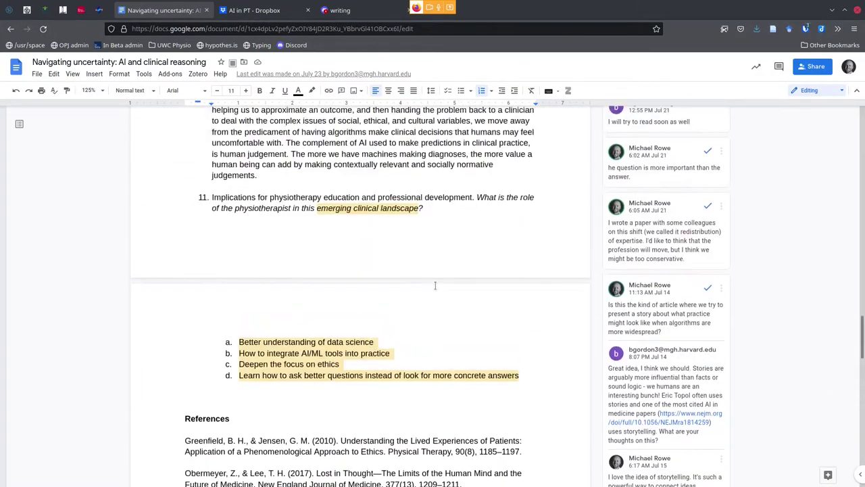
scroll(436, 285, "up", 7)
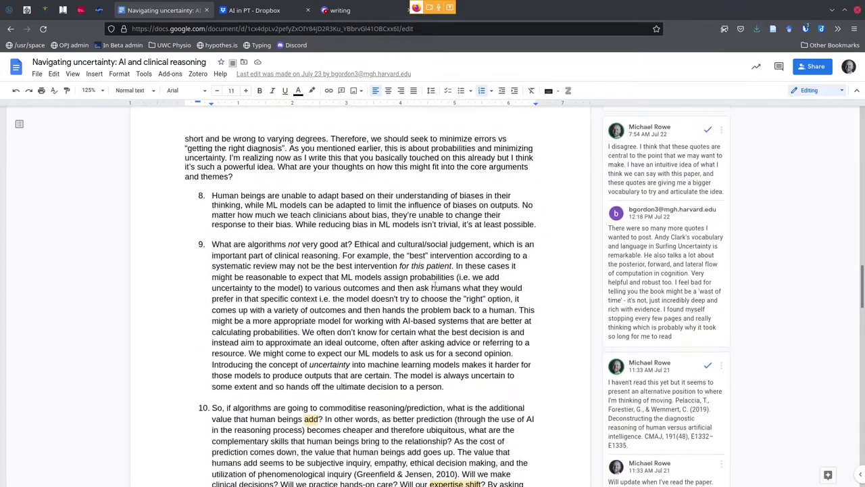
scroll(435, 284, "up", 6)
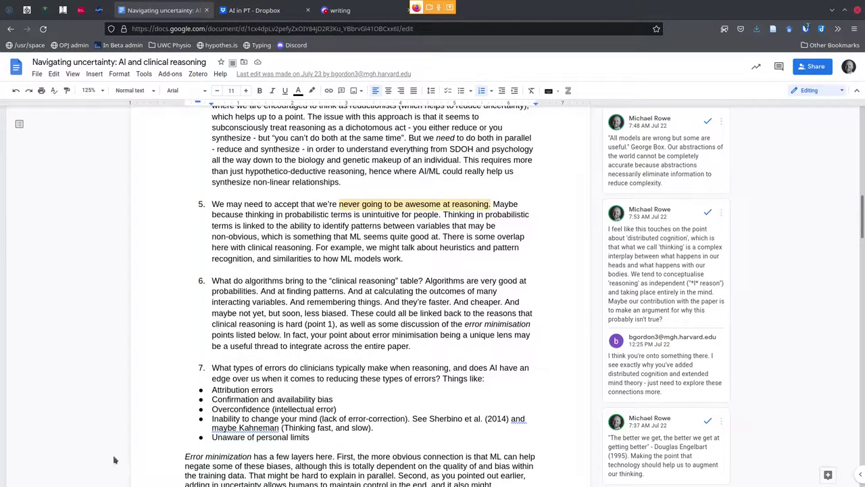
Step: Minimize the browser showing the article draft and restore the Obsidian vault window
left_click(832, 11)
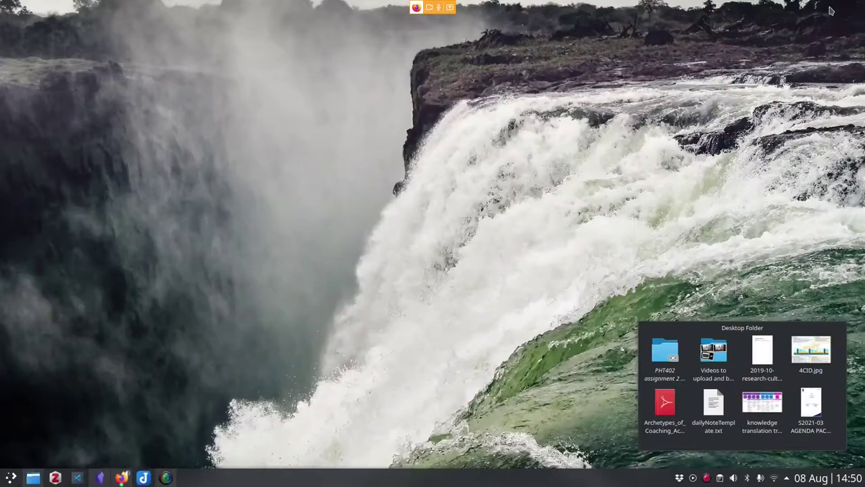
left_click(99, 478)
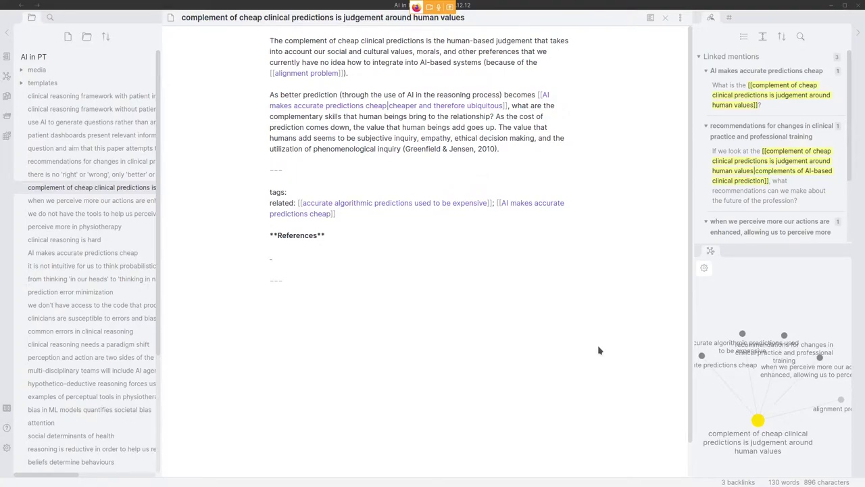
Step: Close the open note and check the file list's sort options without changing the order
left_click(665, 17)
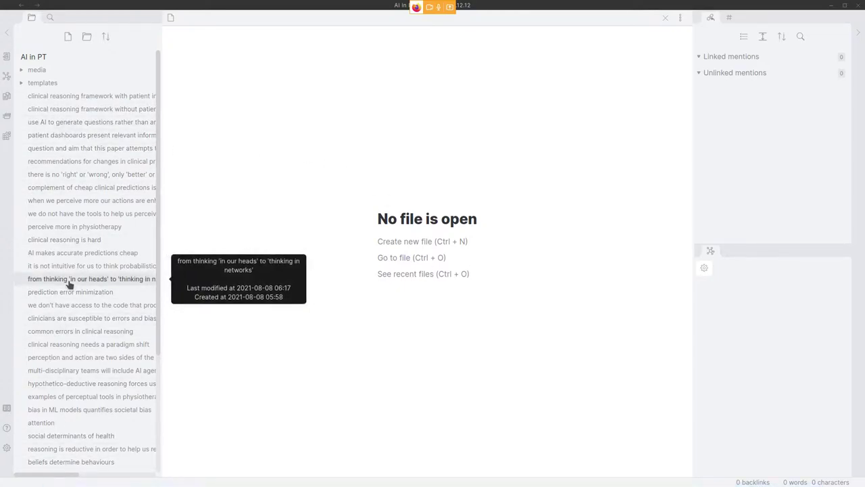
left_click(105, 37)
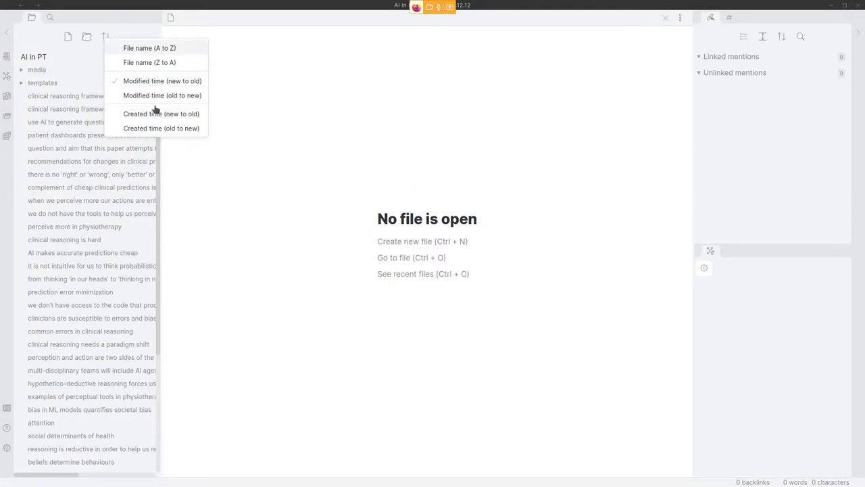
left_click(303, 164)
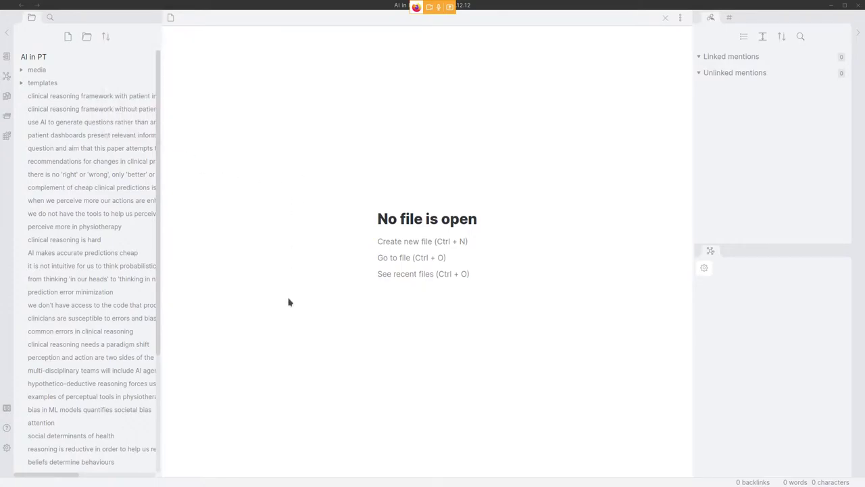
Step: Browse the patient-input framework, 'clinical reasoning is hard' and probabilistic-thinking notes, then open the vault graph
left_click(96, 97)
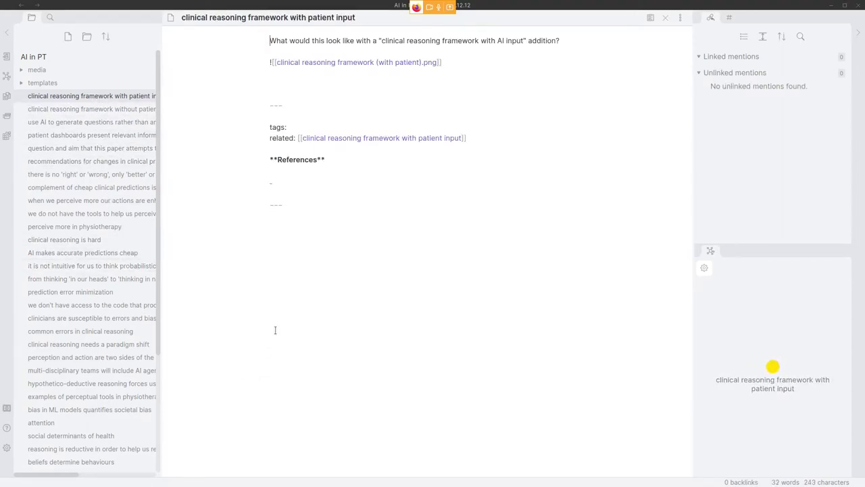
left_click(77, 240)
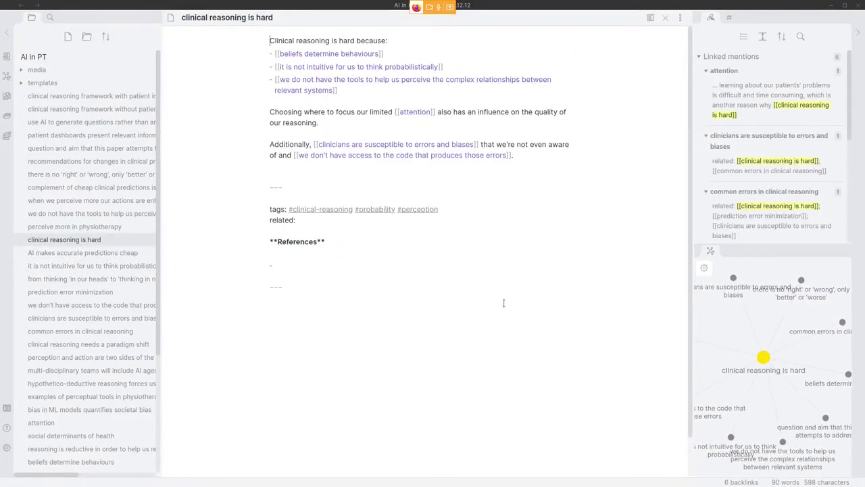
left_click(64, 265)
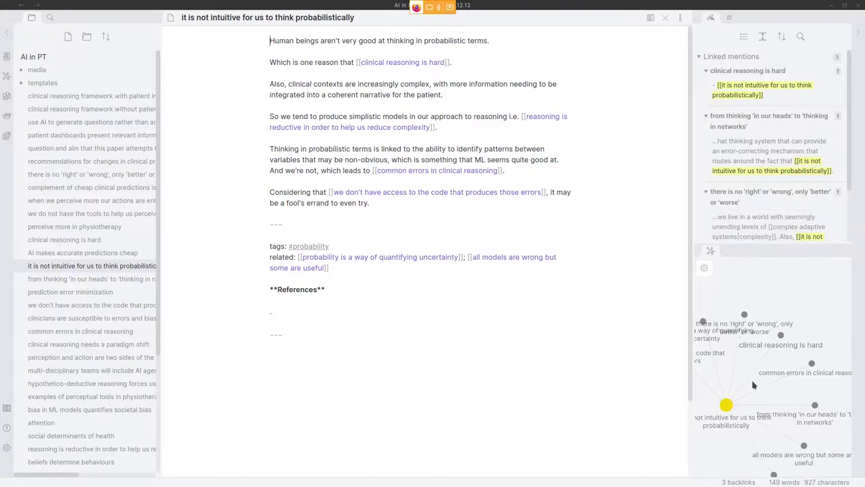
left_click_drag(758, 387, 790, 355)
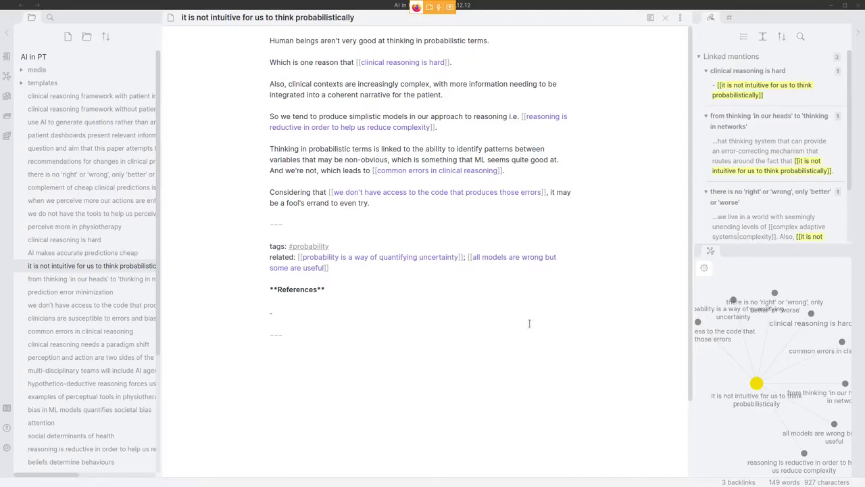
left_click(7, 76)
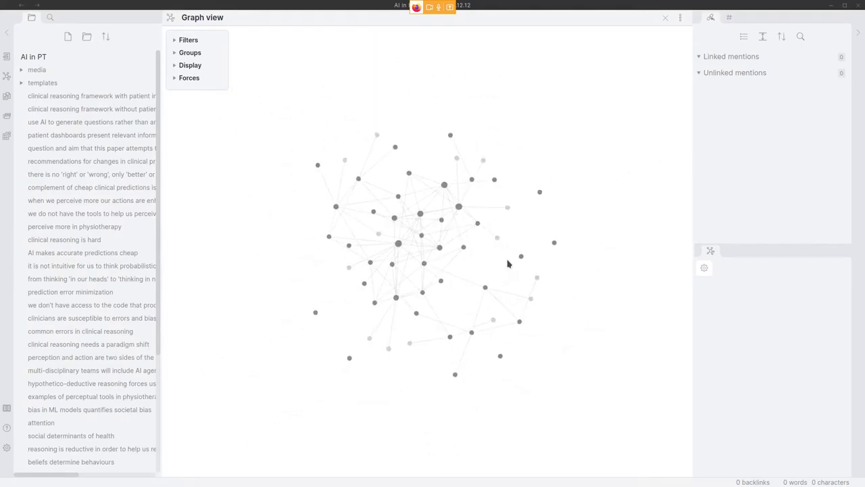
Step: Open the 'prediction error minimization' note from its node in the vault graph
scroll(590, 250, "up", 3)
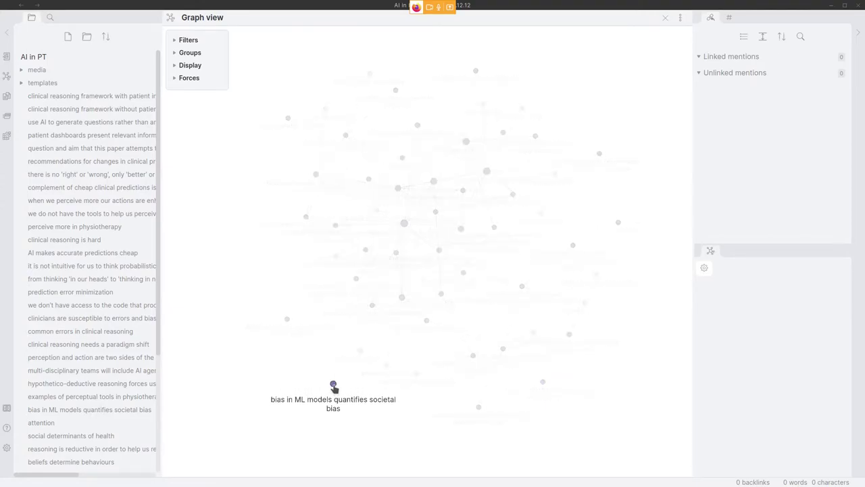
left_click(405, 226)
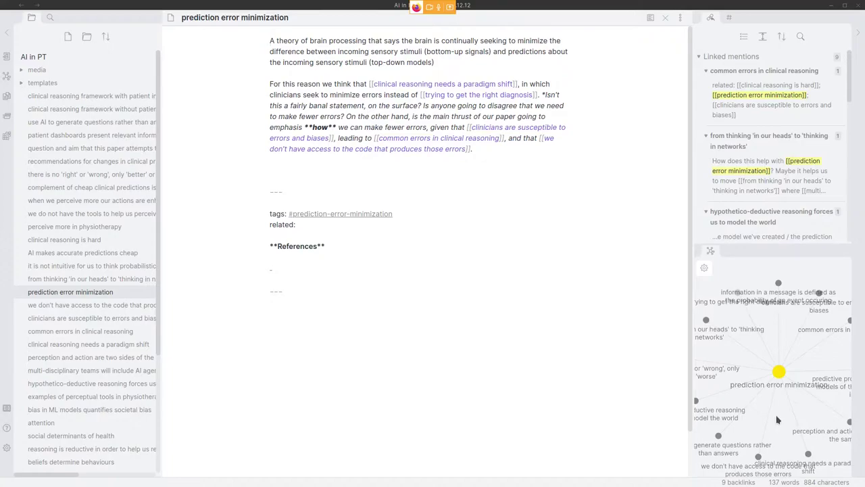
Step: Open 'common errors in clinical reasoning', then the note 'there is no right or wrong, only better or worse'
scroll(776, 415, "down", 3)
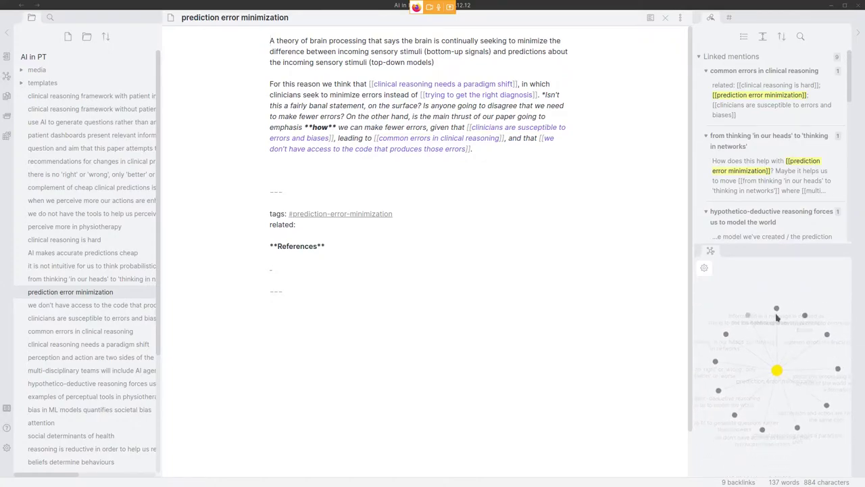
scroll(782, 409, "up", 3)
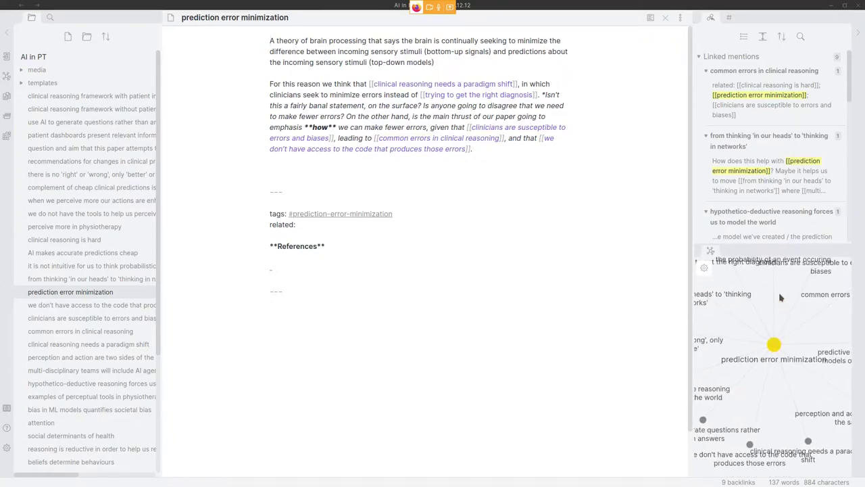
mouse_move(859, 477)
left_click(94, 331)
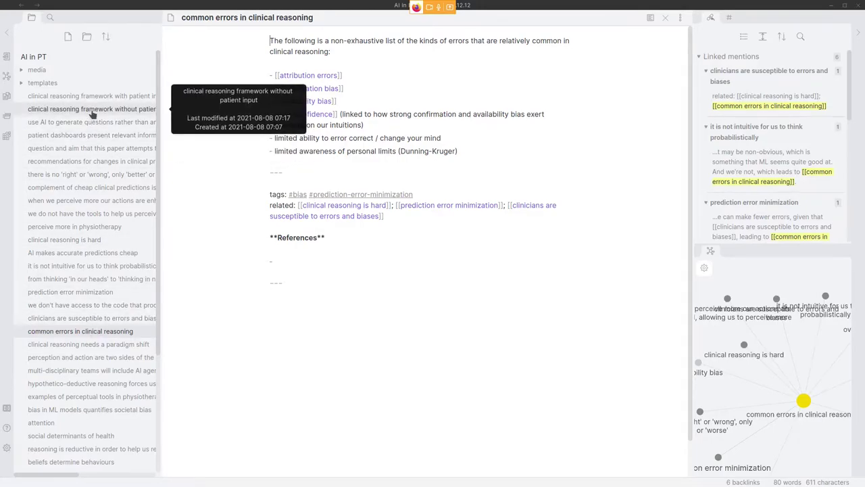
left_click(105, 174)
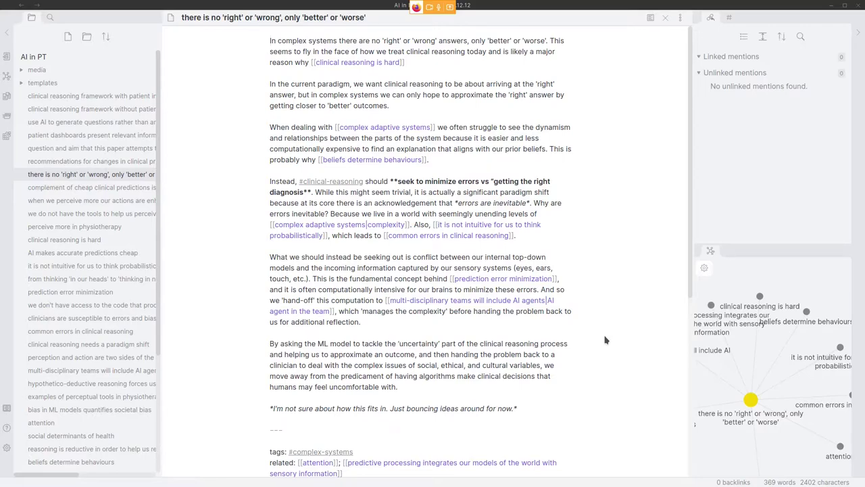
scroll(605, 340, "down", 3)
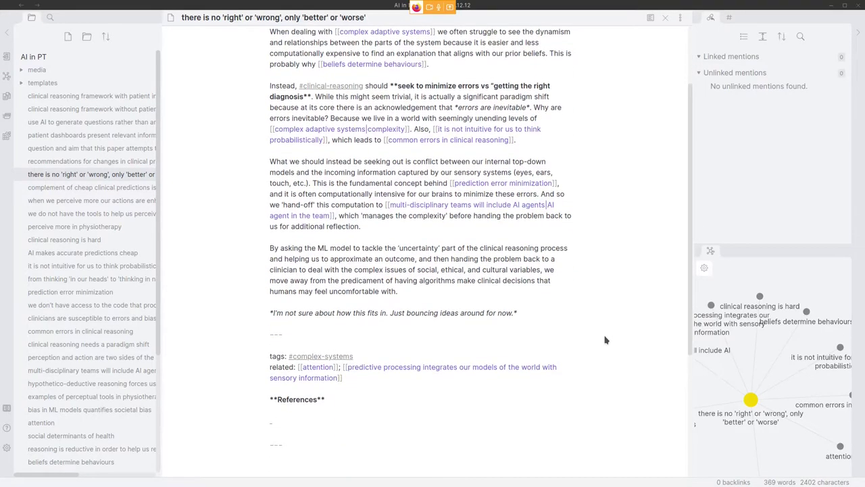
scroll(605, 339, "up", 3)
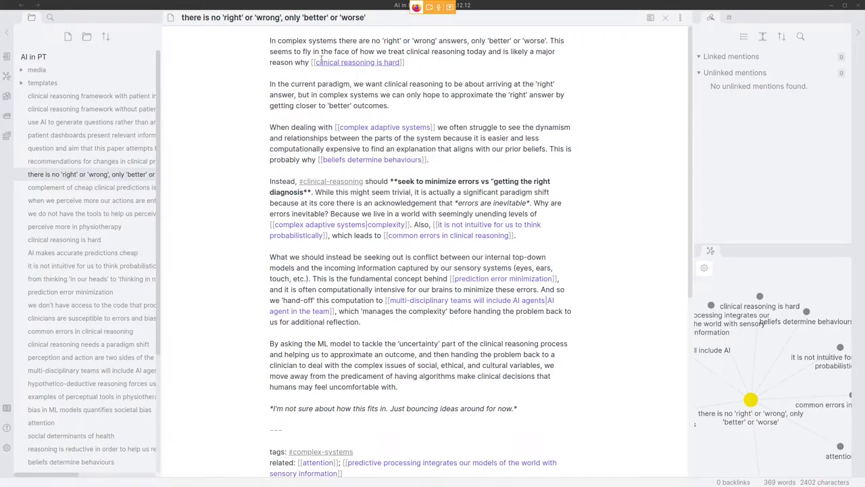
left_click_drag(309, 63, 406, 62)
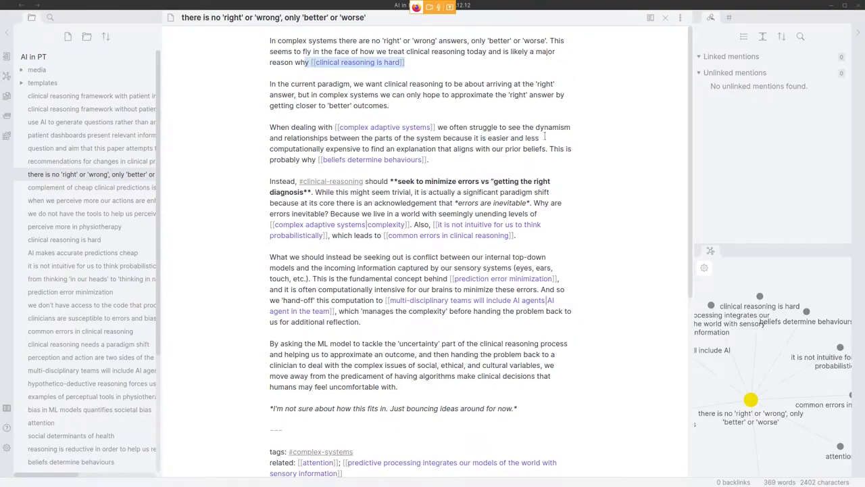
left_click(650, 17)
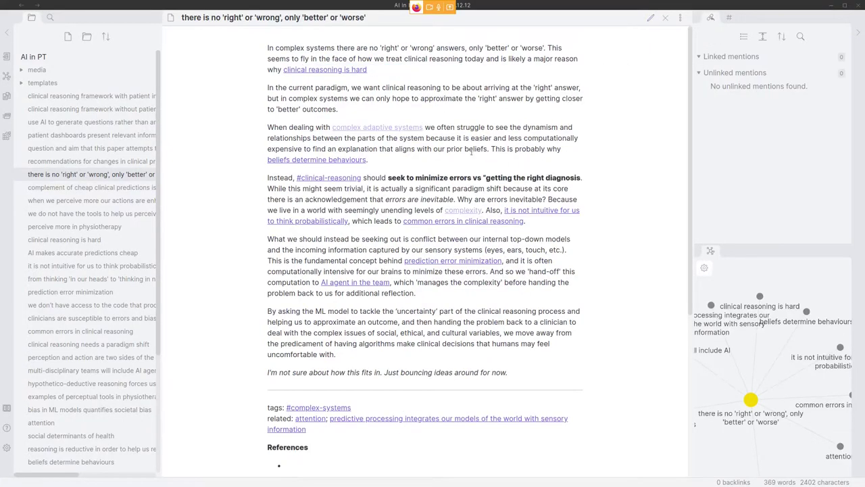
mouse_move(340, 73)
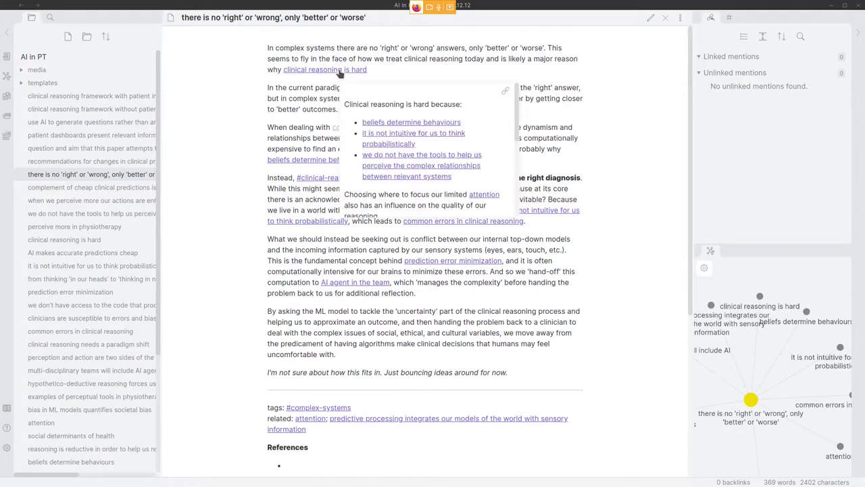
scroll(443, 167, "down", 5)
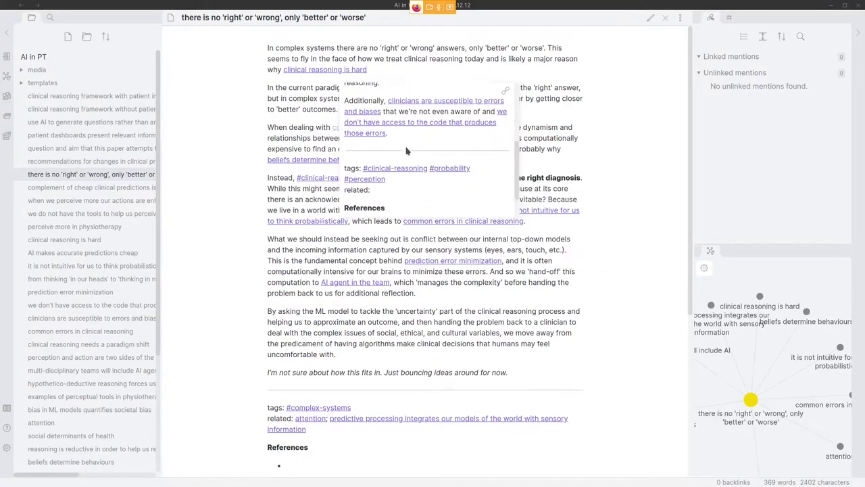
scroll(443, 168, "up", 5)
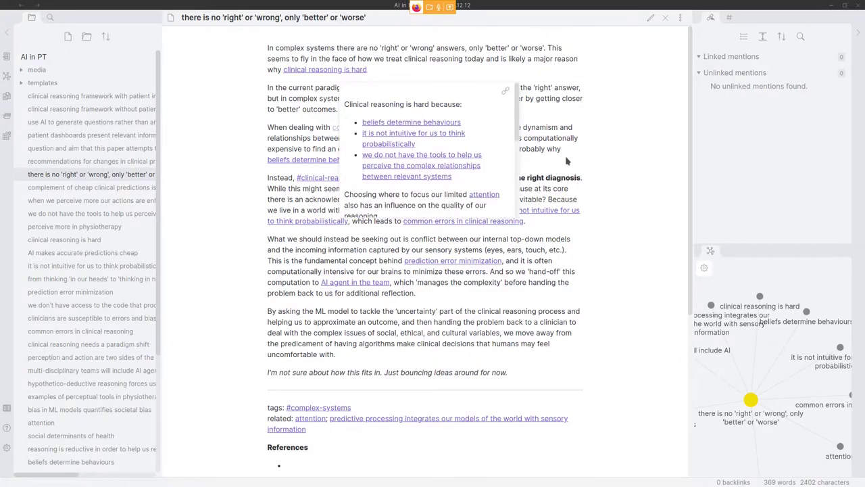
mouse_move(441, 221)
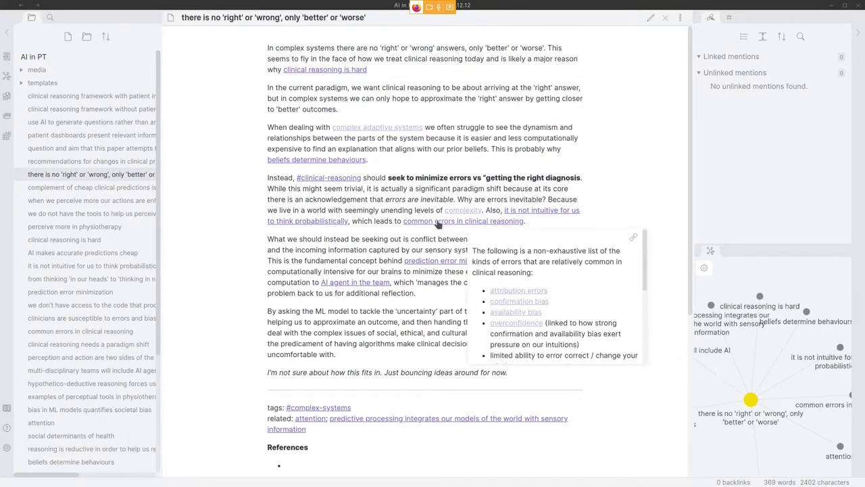
scroll(554, 265, "down", 3)
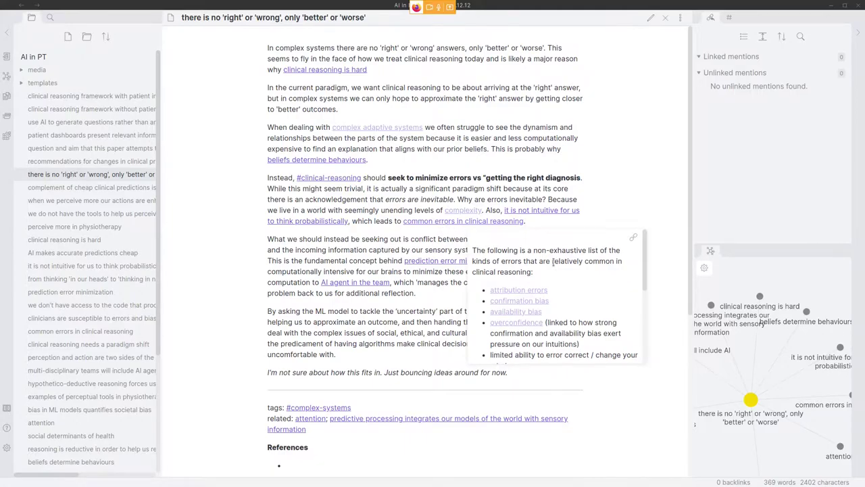
scroll(563, 277, "up", 3)
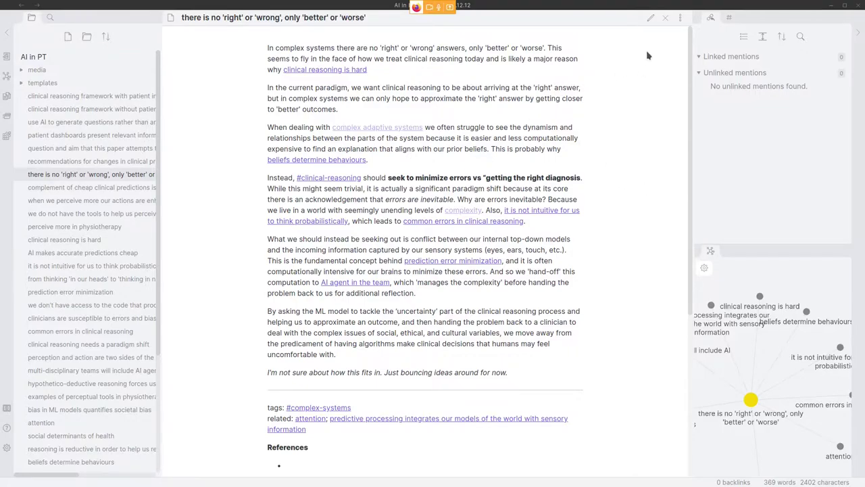
left_click(650, 18)
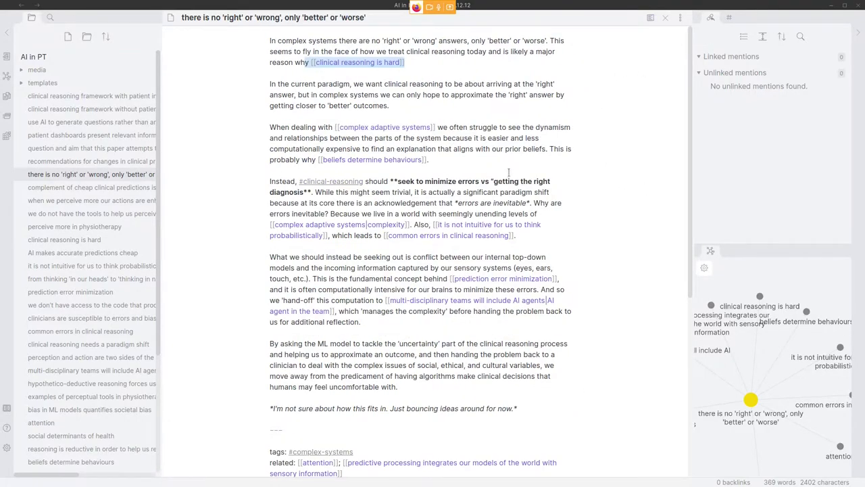
left_click(315, 192)
left_click_drag(316, 192, 411, 191)
type("==")
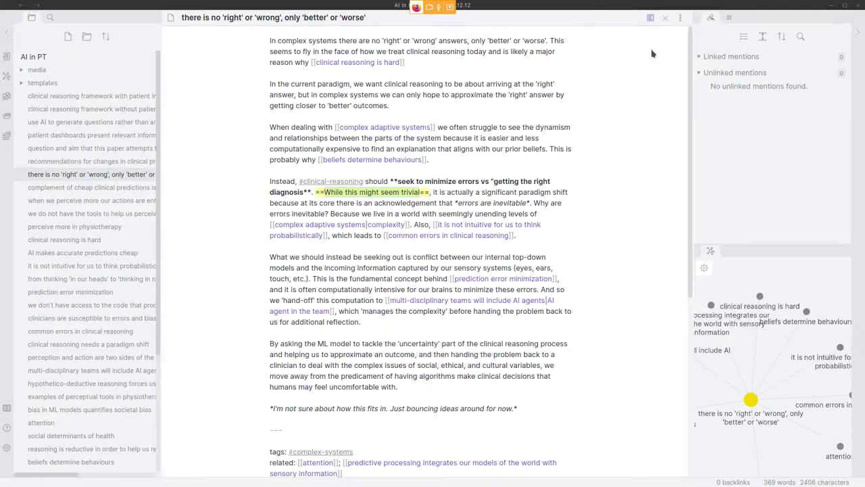
left_click(650, 17)
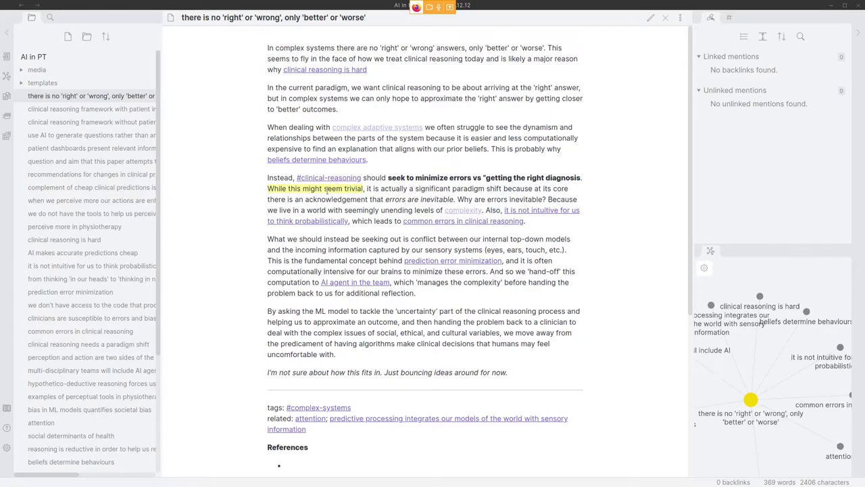
left_click(650, 17)
left_click(322, 193)
key("BackSpace")
key("BackSpace")
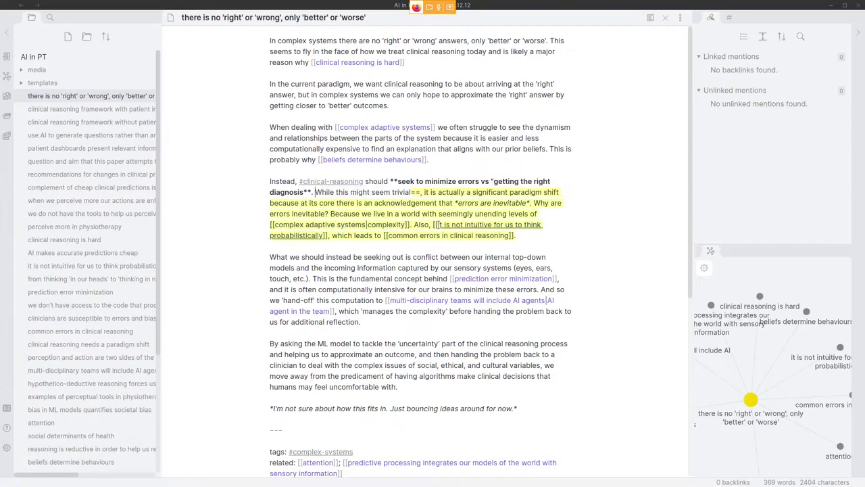
left_click(422, 192)
key("BackSpace")
key("BackSpace")
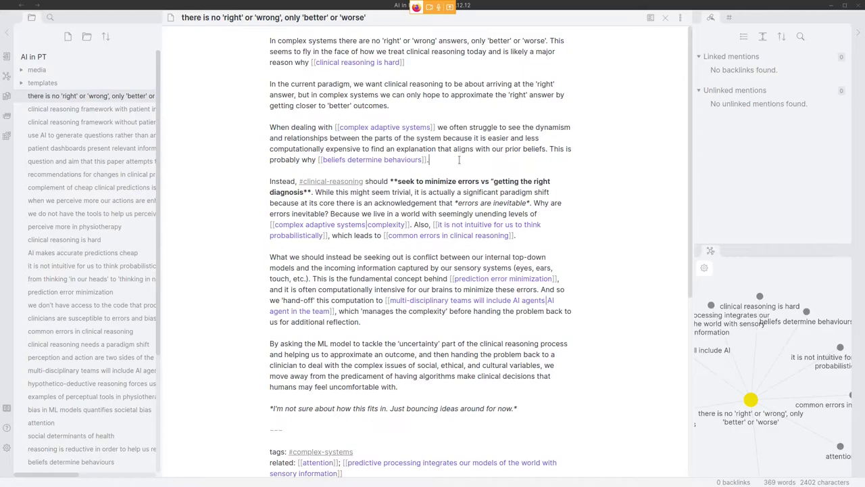
Step: Open the 'clinical reasoning framework with patient input' note and delete its image embed line
left_click(122, 110)
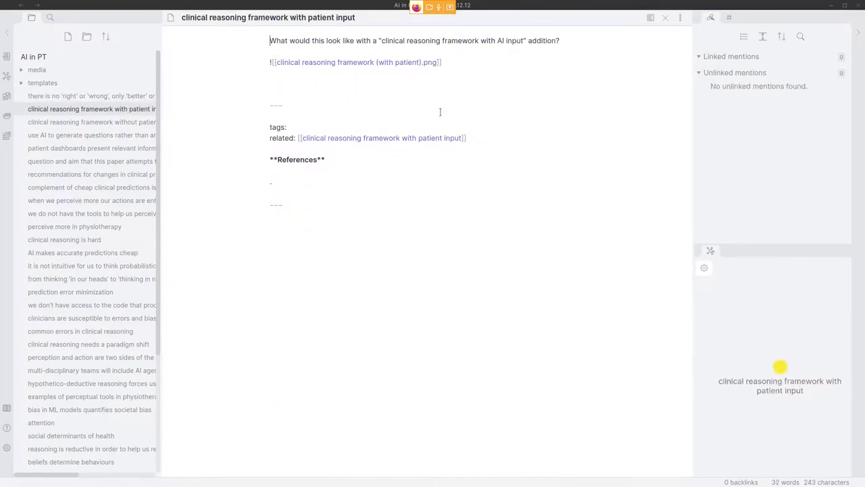
left_click(651, 18)
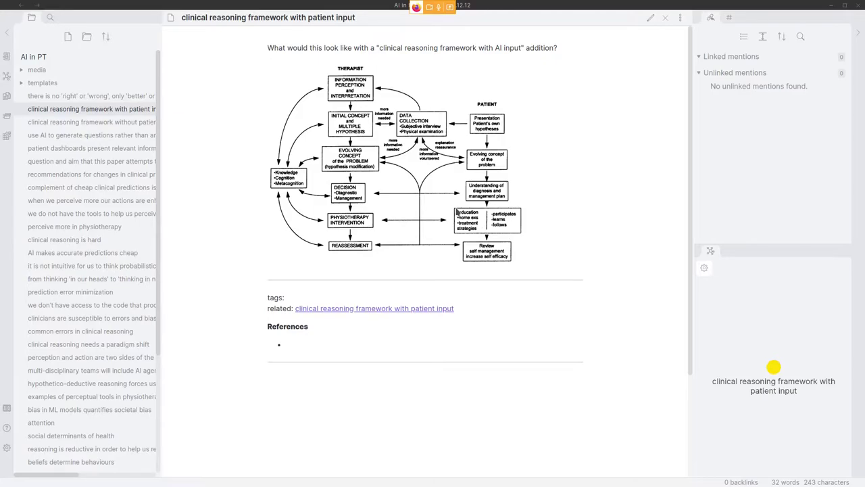
left_click(651, 18)
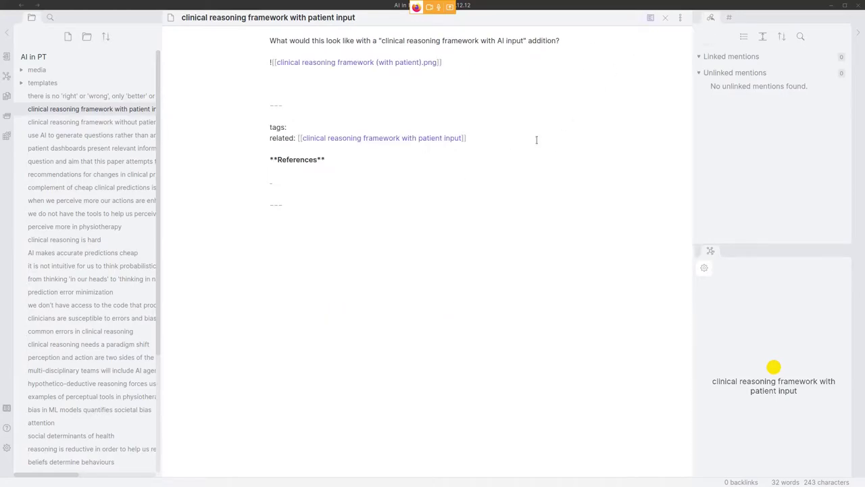
left_click_drag(443, 62, 257, 62)
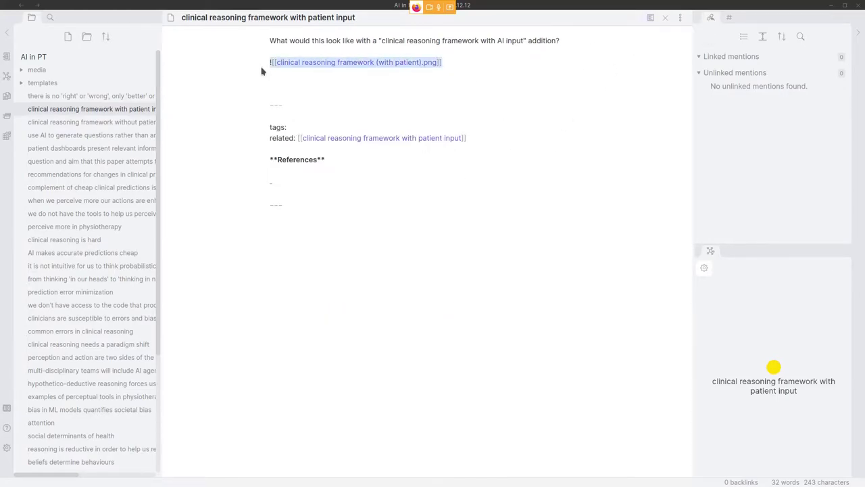
key("BackSpace")
left_click(650, 18)
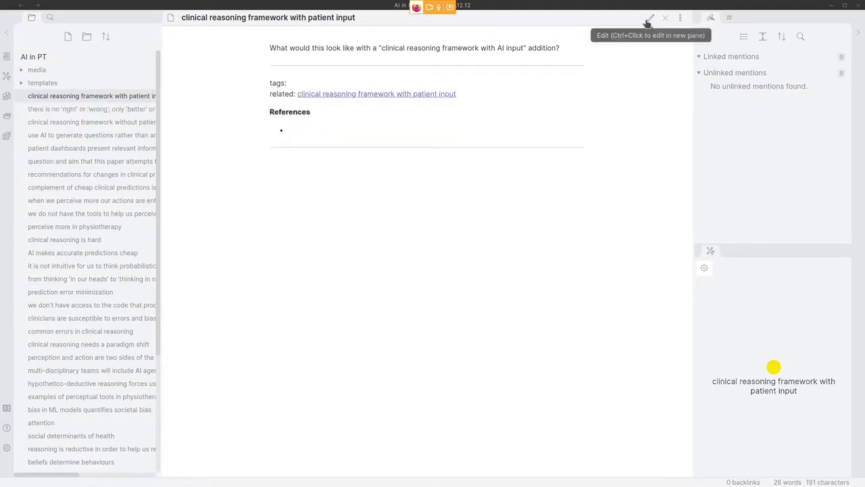
left_click(650, 19)
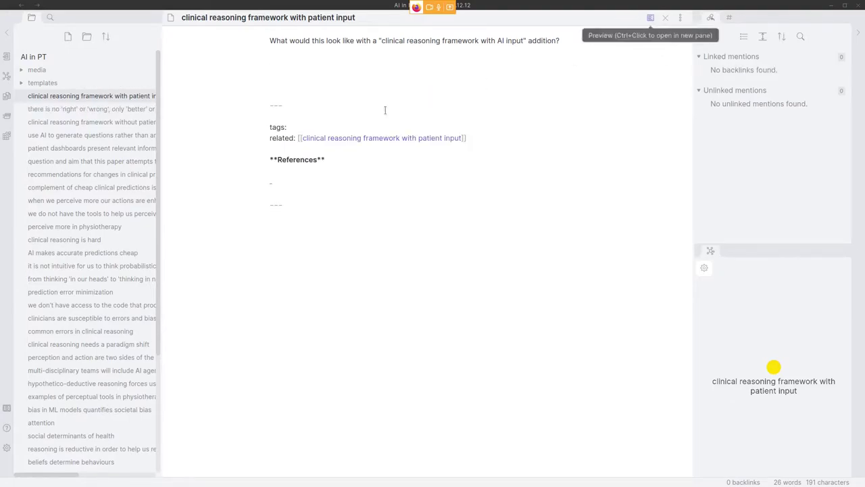
Step: Drag 'clinical reasoning framework (with patient).png' from the media folder below the question and preview it
left_click(20, 71)
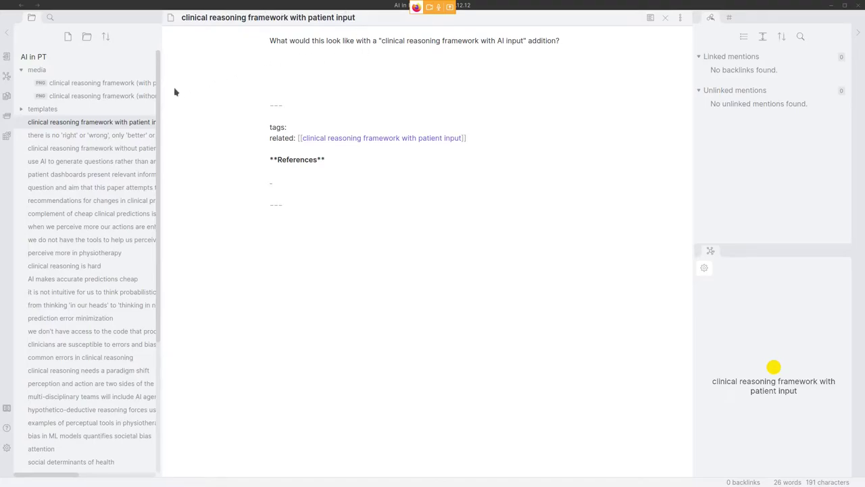
left_click_drag(100, 86, 323, 65)
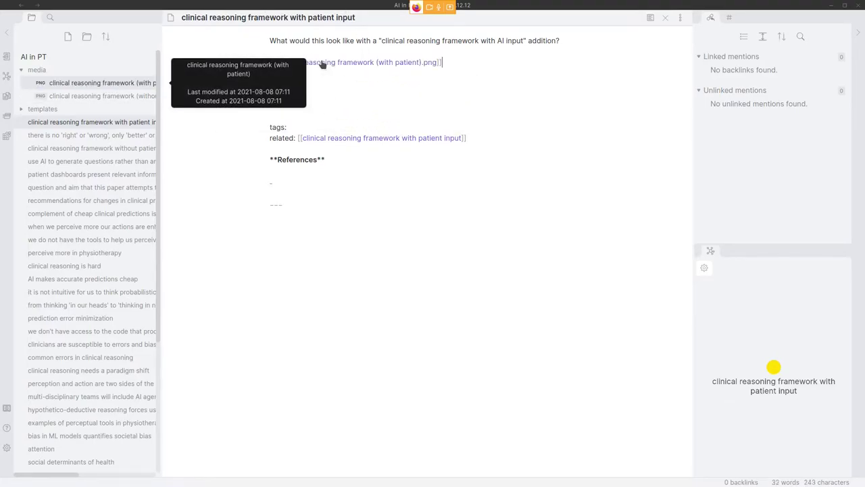
left_click(648, 18)
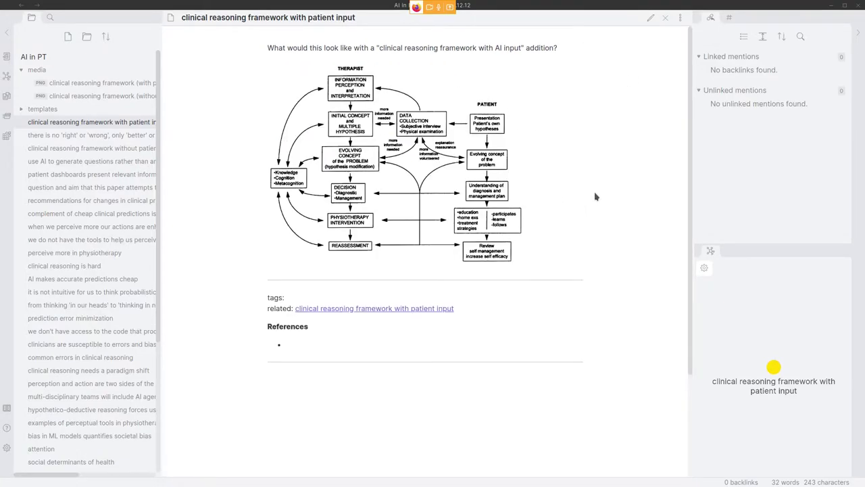
left_click(650, 18)
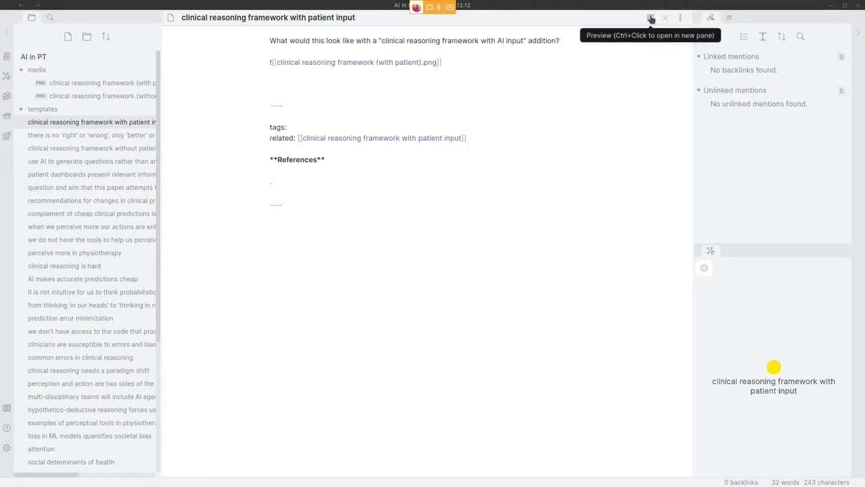
left_click(464, 191)
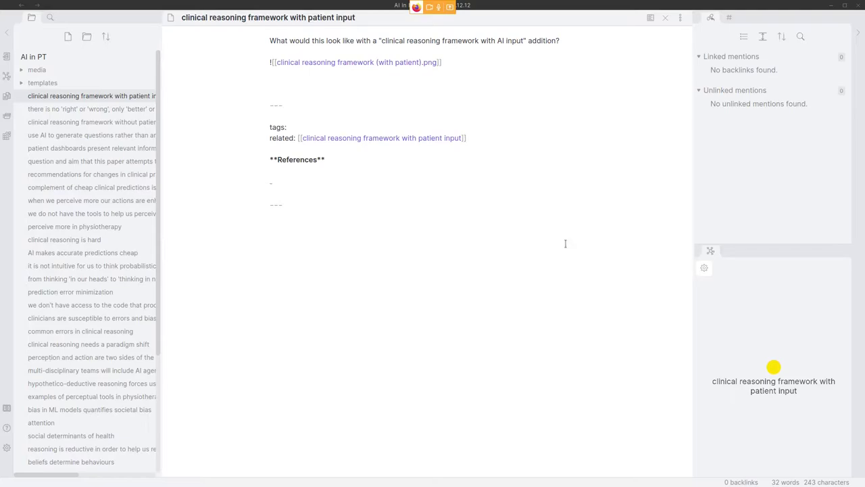
left_click(650, 18)
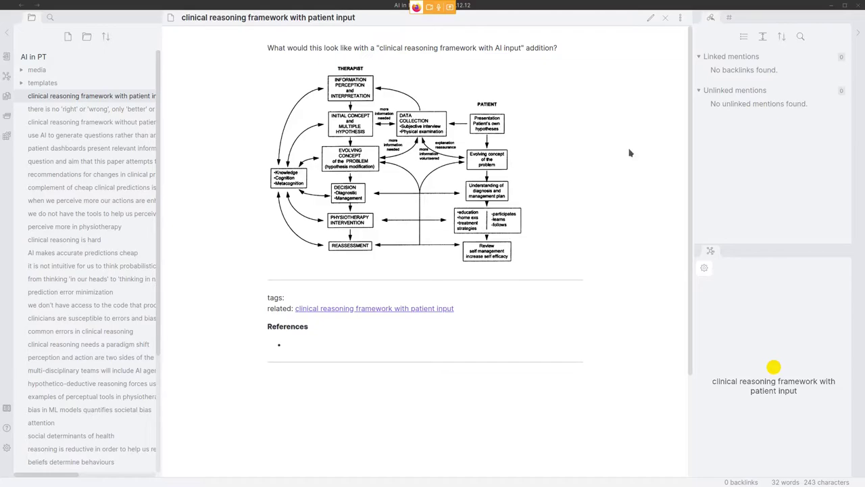
left_click(650, 18)
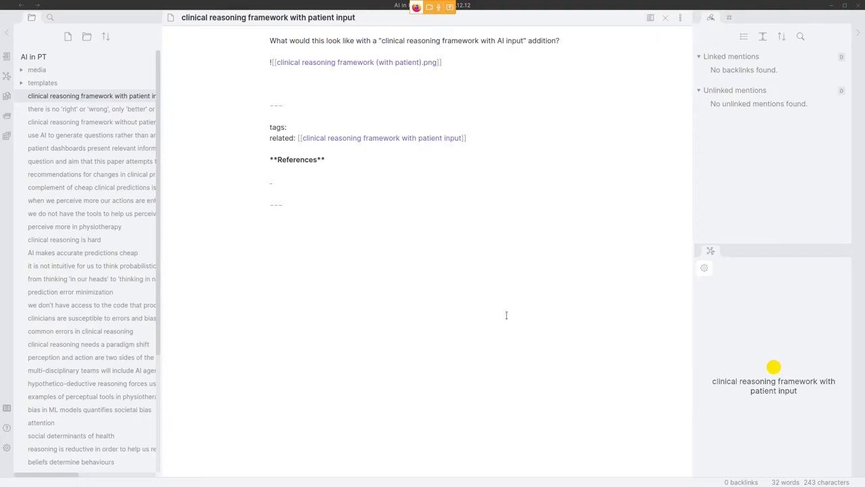
left_click(408, 271)
Step: Create a new note titled 'outline of the article' and launch the Dolphin file manager
key("ctrl+n")
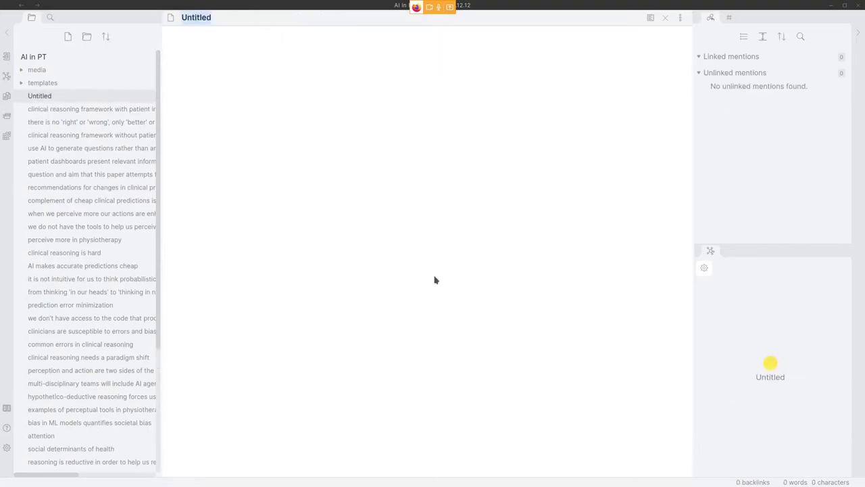
type("ouline")
type(" of his")
key("BackSpace")
key("BackSpace")
key("BackSpace")
type("th")
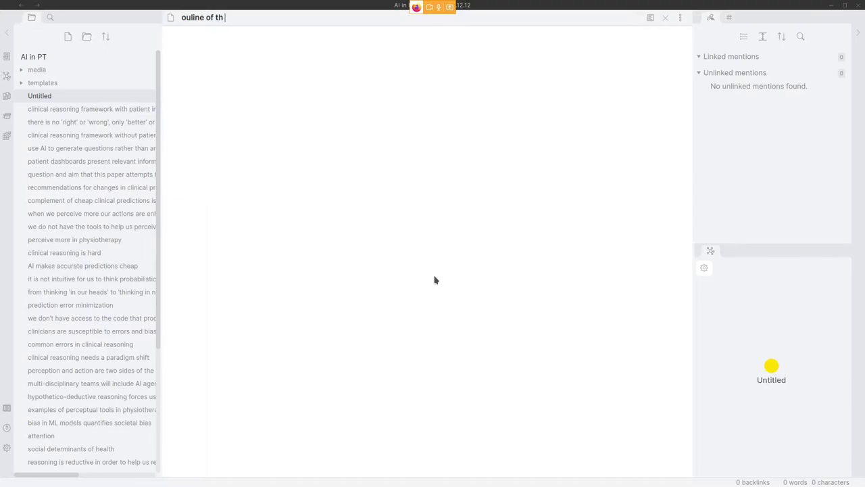
type("e article")
key("Return")
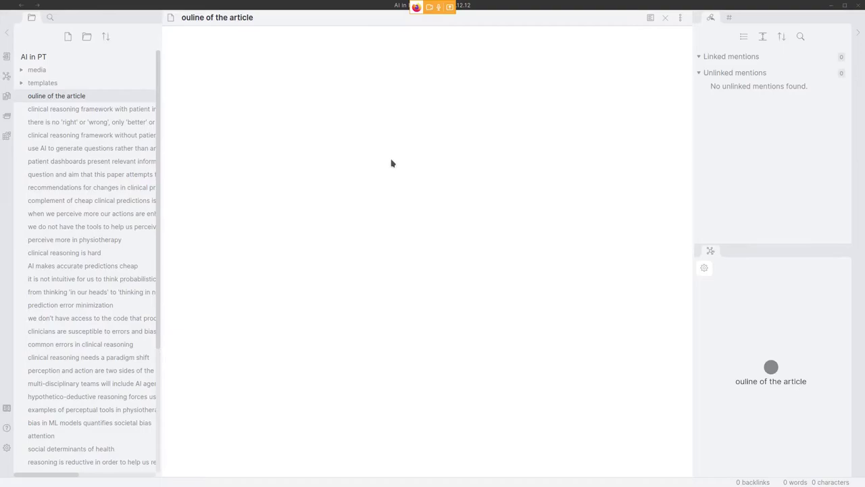
left_click(193, 17)
type("t")
key("Return")
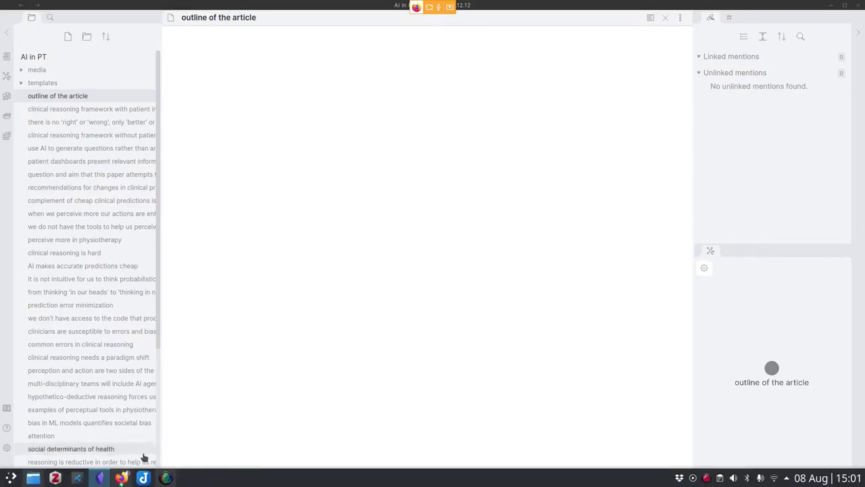
key("super+e")
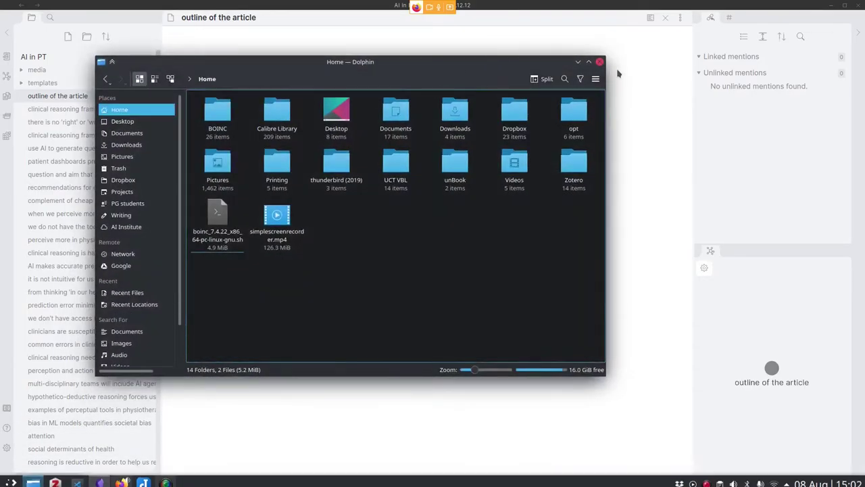
Step: Minimize Obsidian, go to Dropbox > AI in PT, and open 'outline of the article.md' in Kate
left_click(834, 5)
left_click_drag(361, 70, 373, 56)
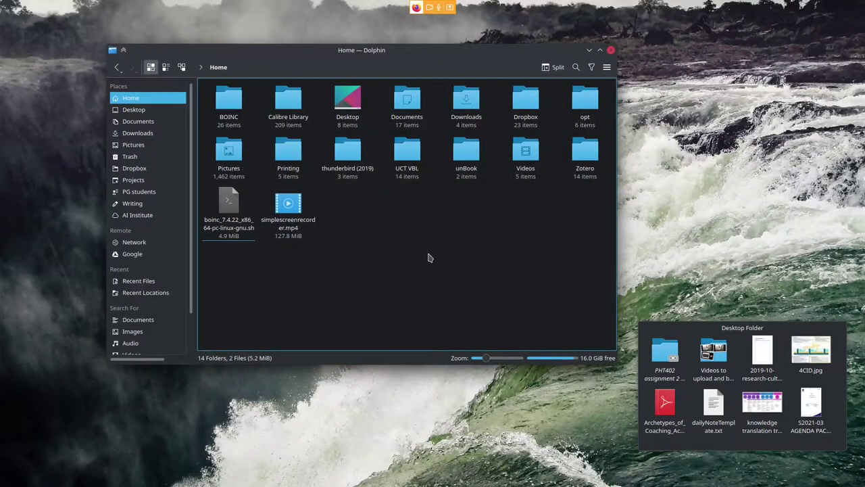
left_click(529, 119)
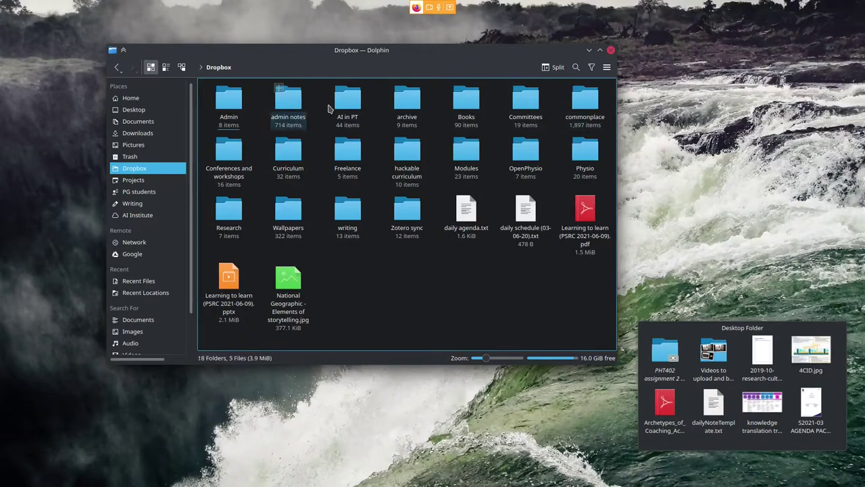
left_click(348, 101)
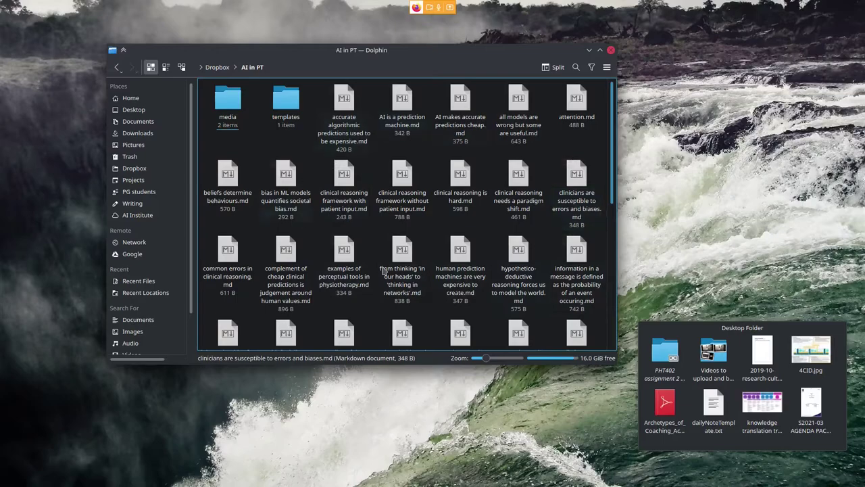
scroll(347, 243, "down", 5)
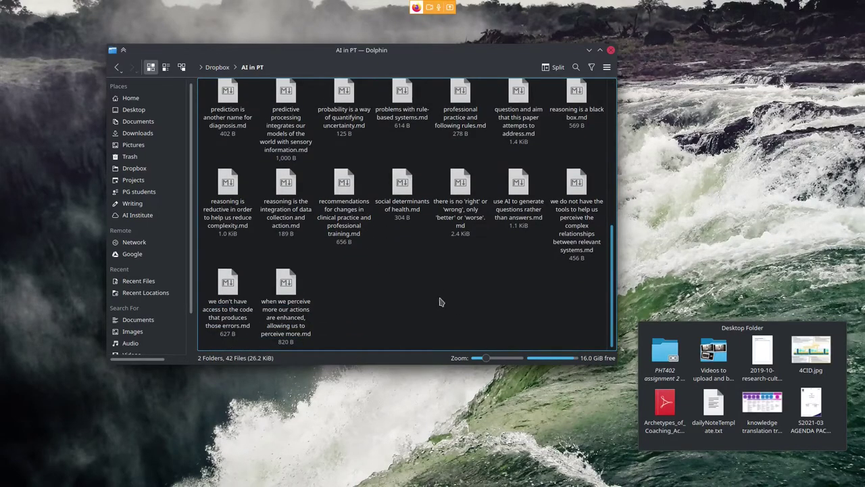
scroll(440, 301, "up", 1)
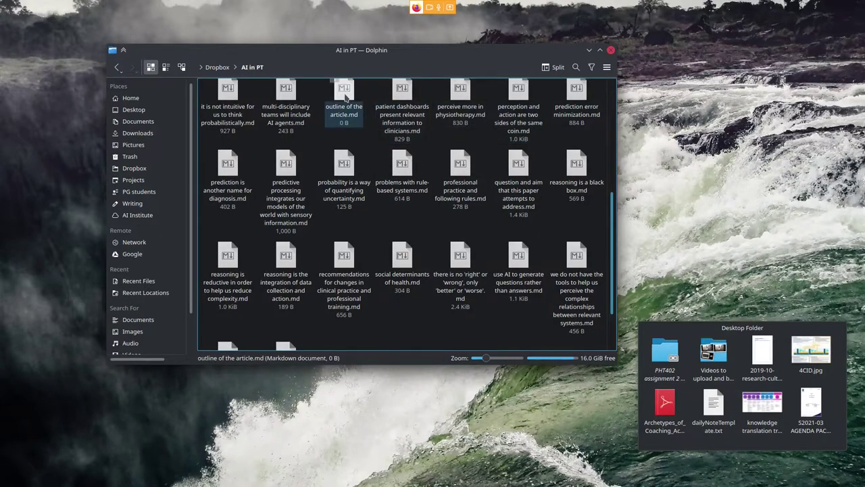
right_click(345, 95)
mouse_move(383, 115)
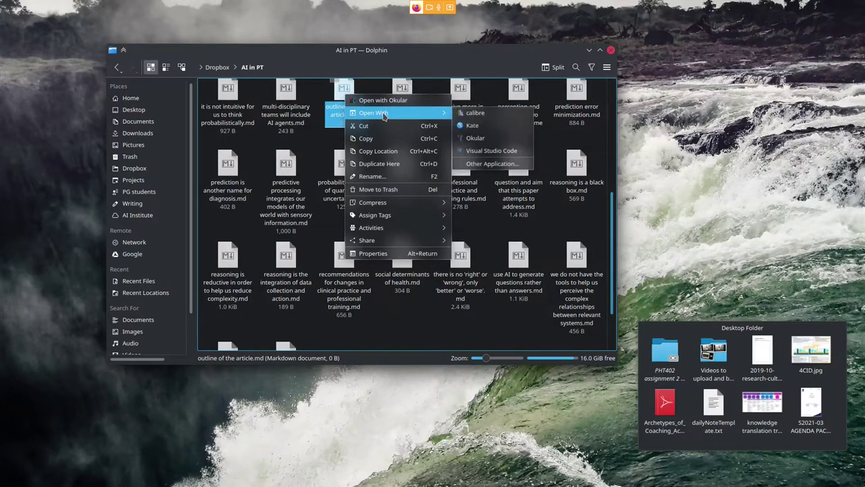
key("Escape")
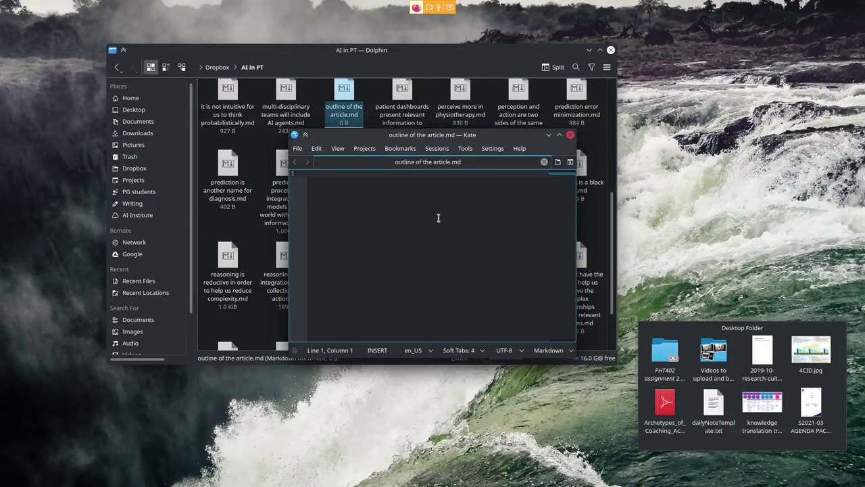
Step: Type 'test' into 'outline of the article.md', save it, and close Kate
type("test")
key("ctrl+s")
left_click(570, 134)
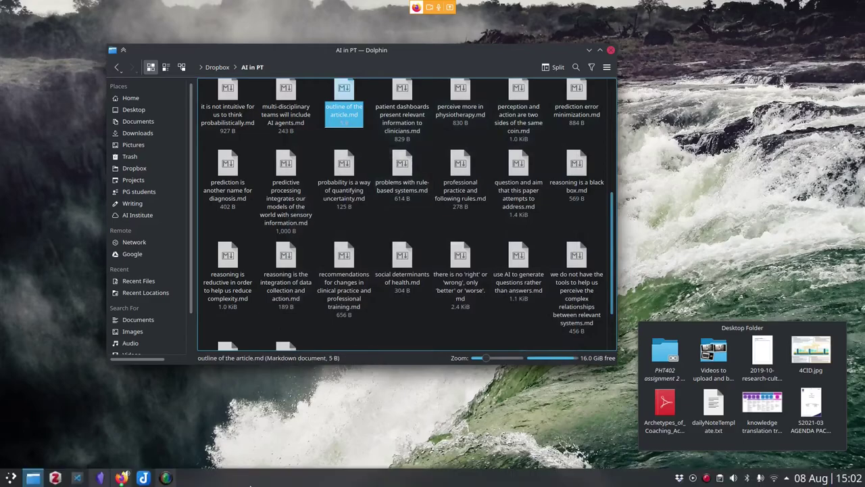
Step: Bring Obsidian forward and delete the placeholder word 'test' from the outline note
left_click(100, 478)
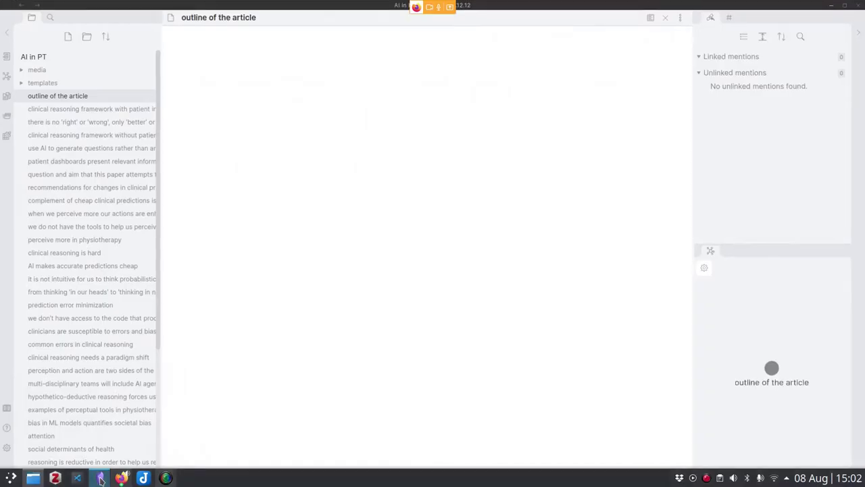
left_click_drag(286, 40, 267, 40)
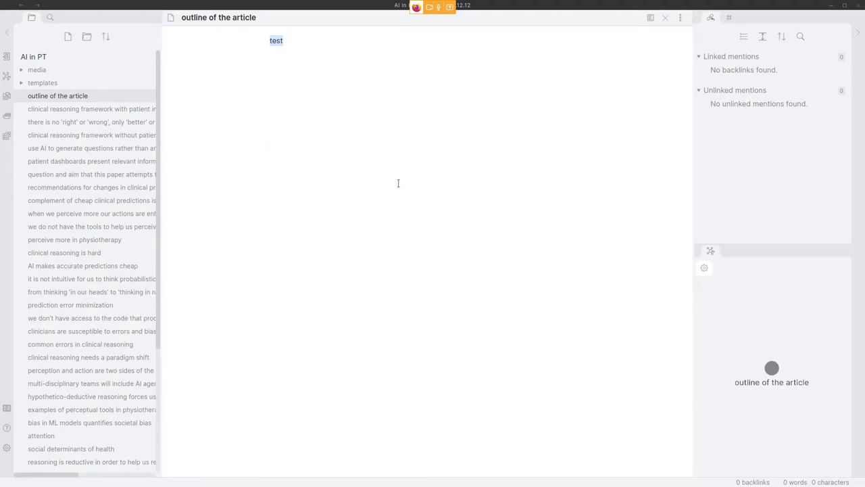
key("BackSpace")
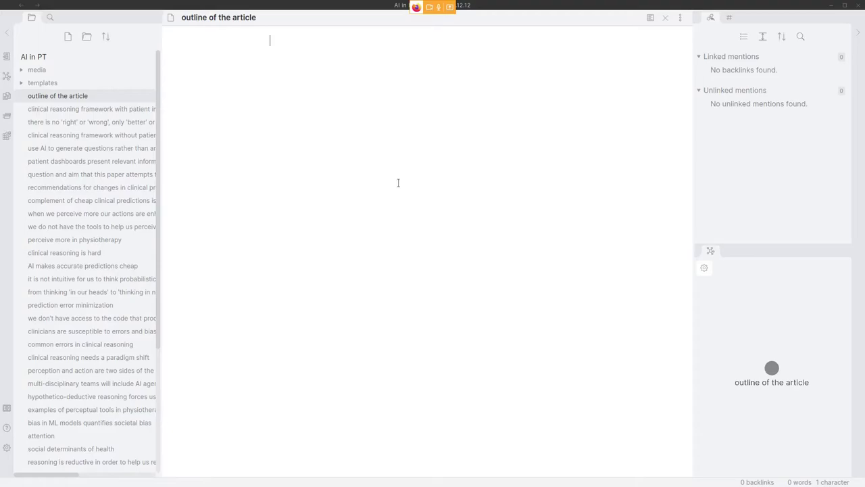
Step: Embed the 'clinical reasoning framework with patient input' and 'there is no right or wrong' notes
key("Tab")
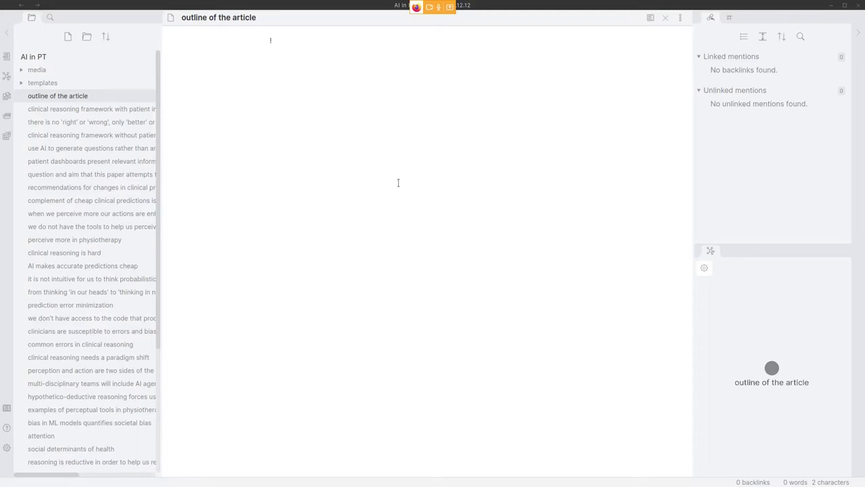
type("![[")
key("Down")
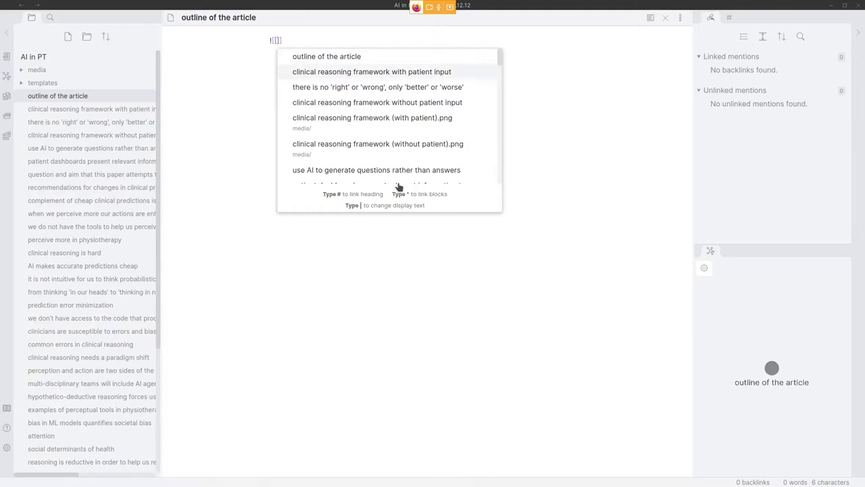
key("Return")
key("Return")
type("![[")
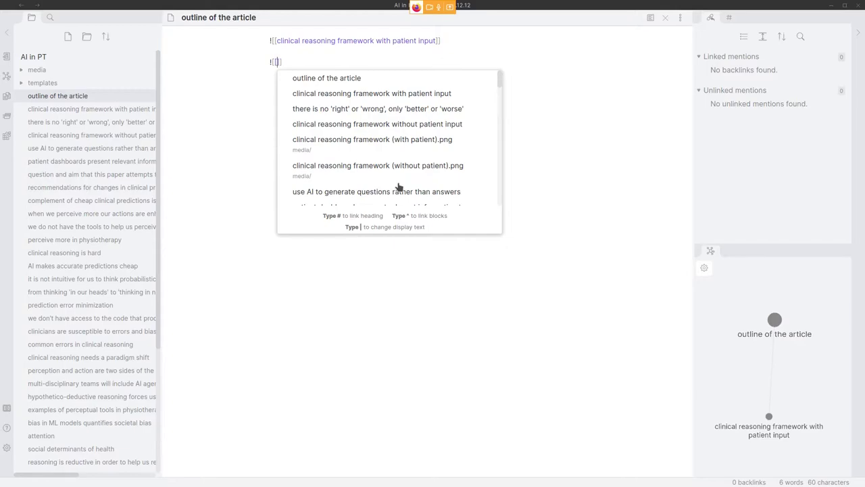
key("Down")
key("Down")
key("Return")
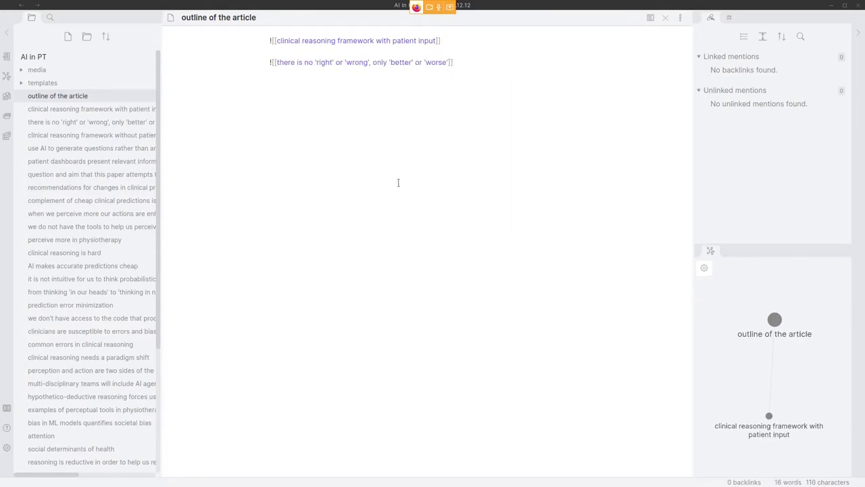
key("Return")
key("Return")
Step: Embed 'use AI to generate questions rather than answers' and 'when we perceive more…', then add top blank lines
type("!")
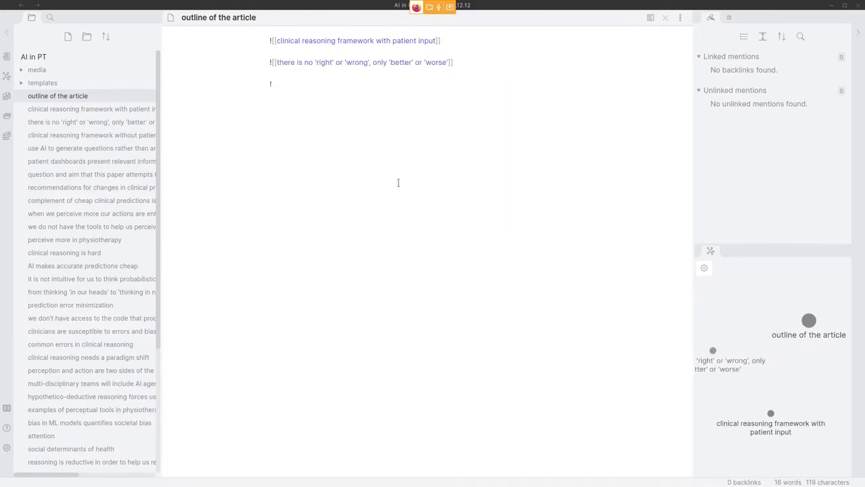
type("[[")
key("Down")
key("Down")
key("Down")
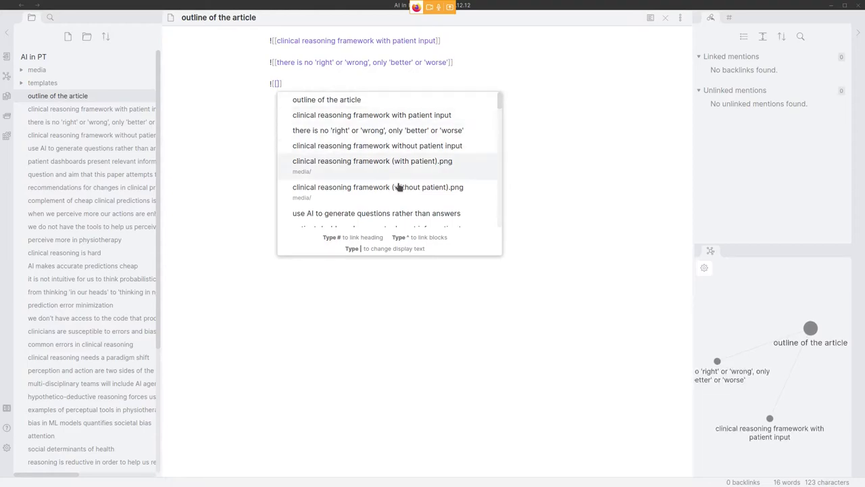
left_click(408, 213)
key("Return")
key("Return")
type("![[")
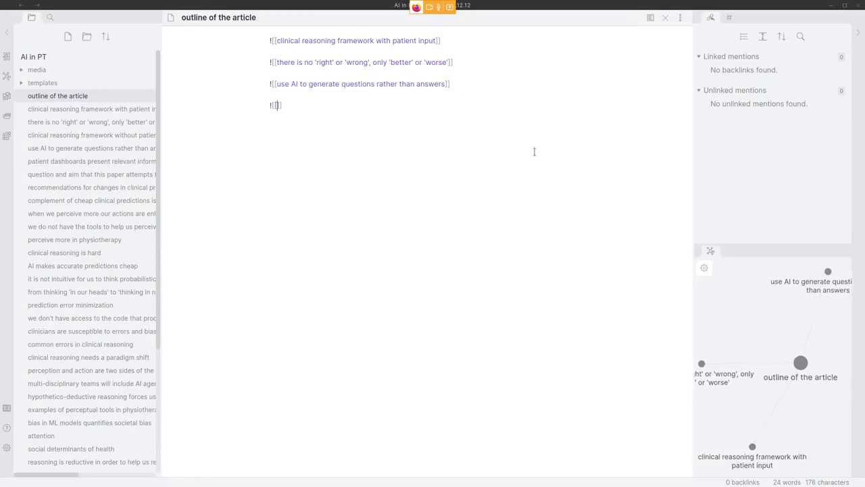
scroll(407, 169, "down", 5)
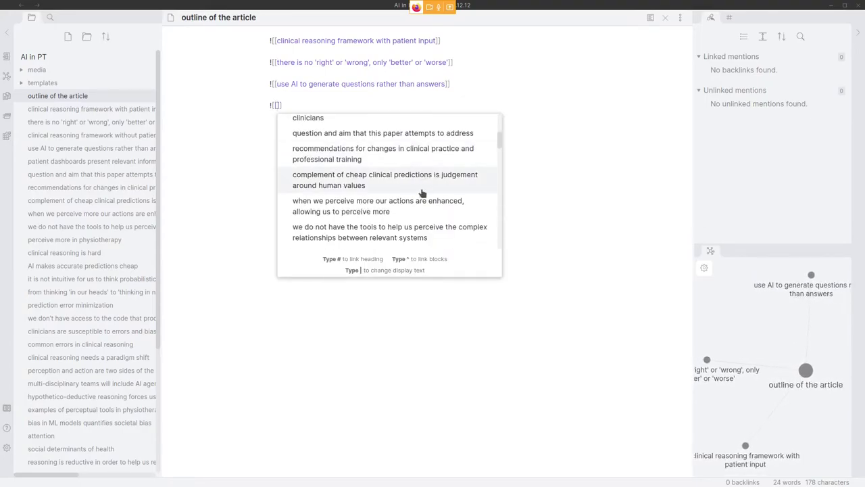
left_click(410, 203)
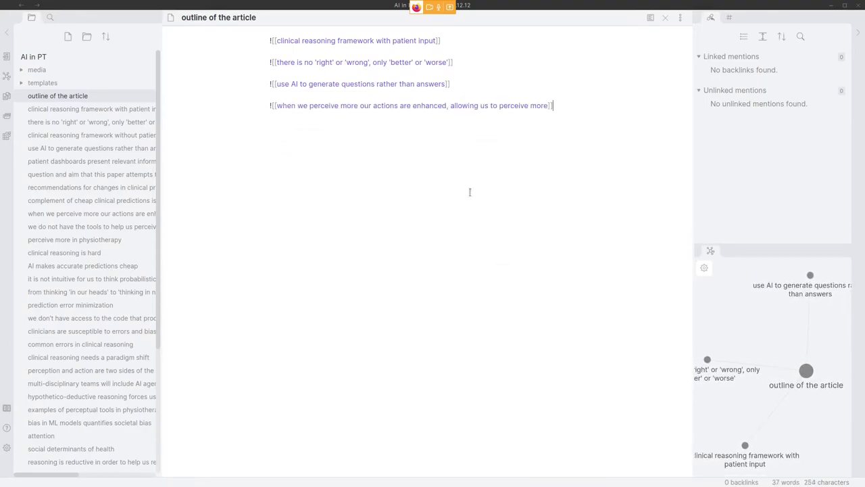
left_click(262, 42)
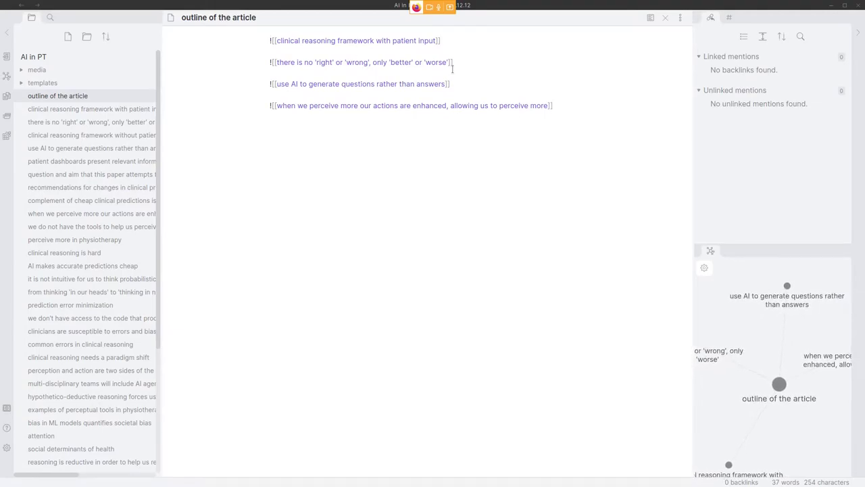
key("Return")
key("Return")
Step: Type the intro line 'A genaral structure for an article:' above the embeds
key("Up")
type("A ")
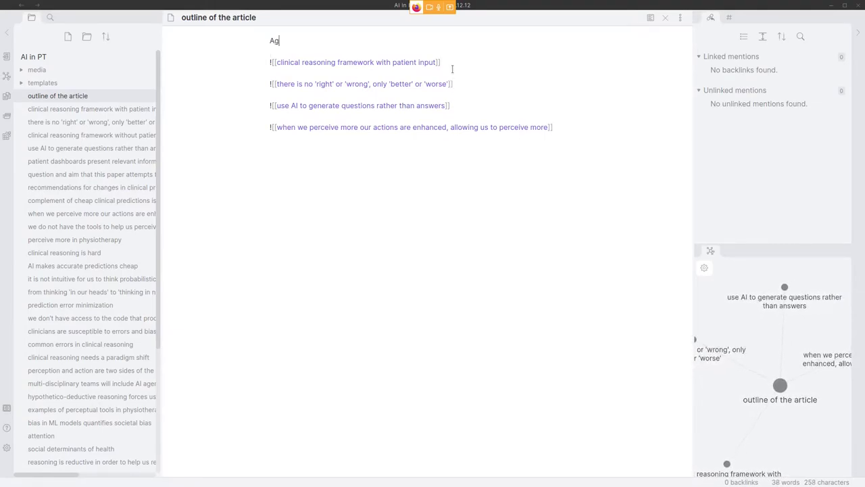
type("gena")
type("ral structure for")
type(" an a")
type("rt")
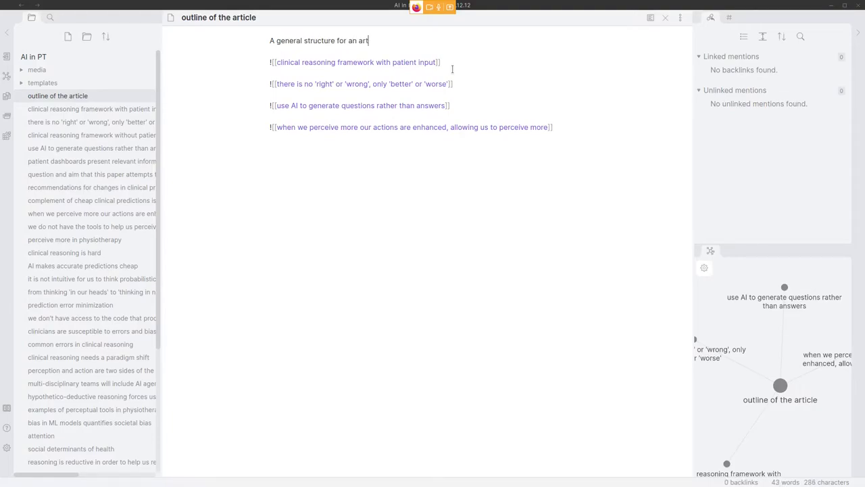
type("icle:")
Step: Preview the outline and scroll through the rendered embedded notes
left_click(650, 18)
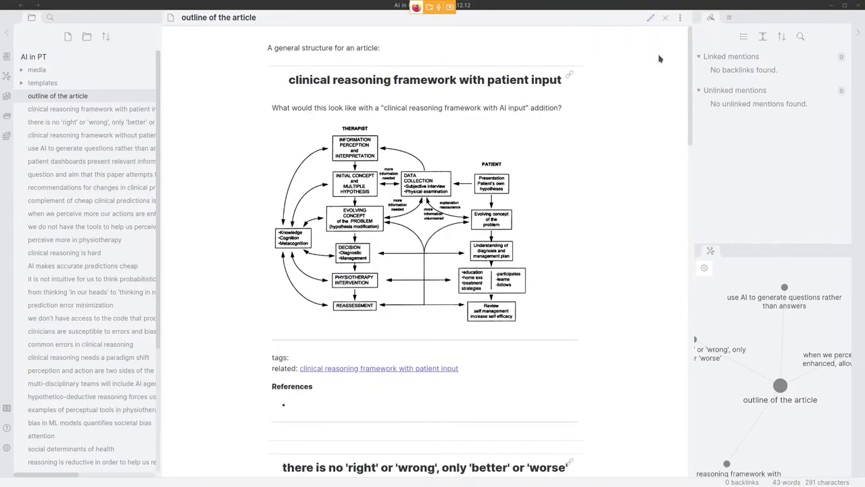
scroll(503, 162, "down", 4)
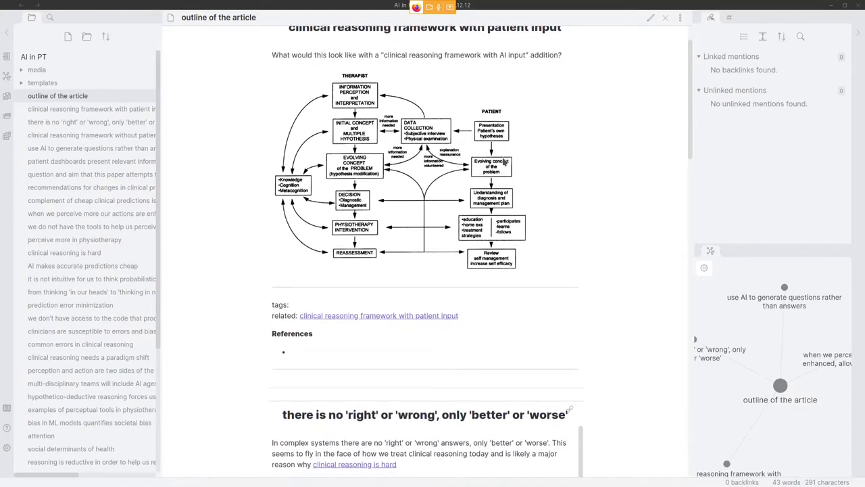
scroll(634, 178, "down", 5)
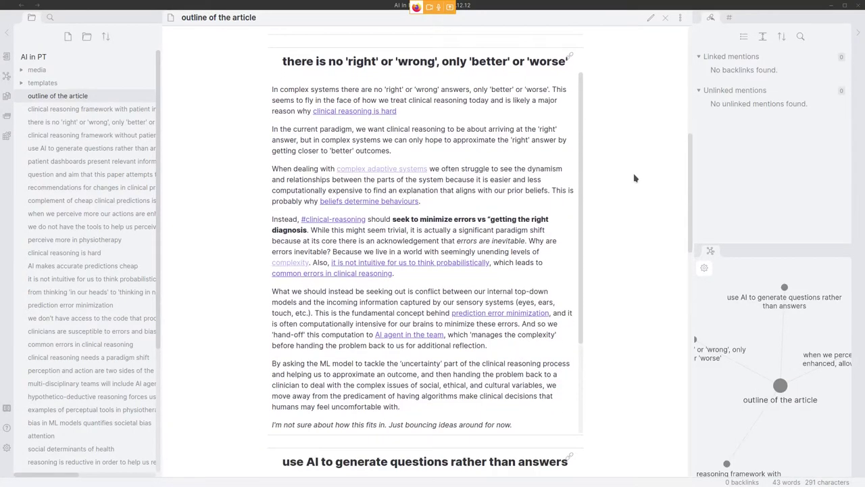
scroll(635, 180, "down", 6)
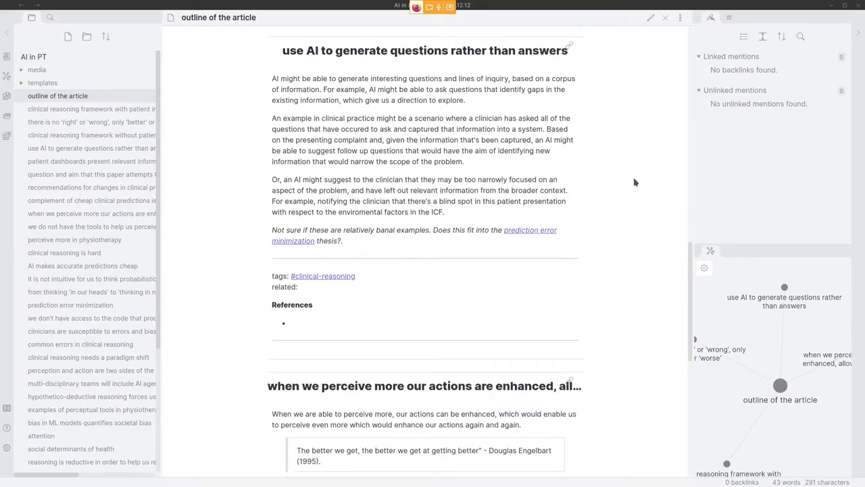
scroll(627, 184, "down", 1)
scroll(627, 184, "up", 3)
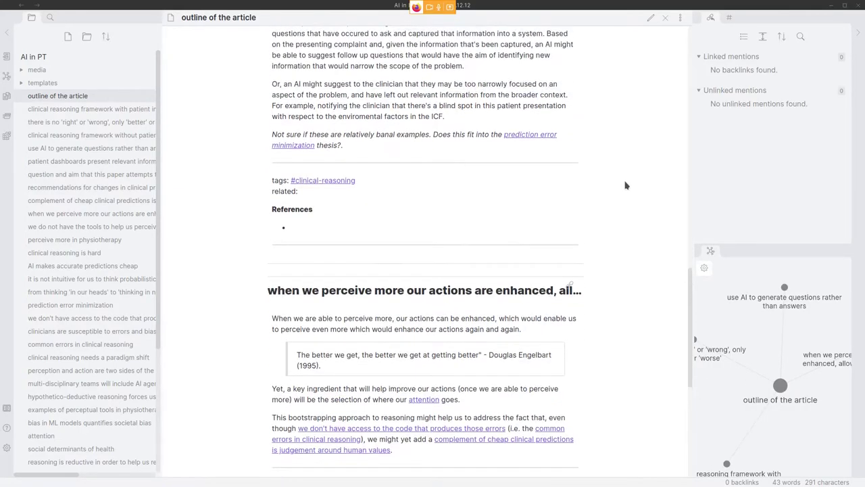
scroll(625, 185, "down", 3)
scroll(625, 185, "up", 3)
scroll(625, 185, "up", 10)
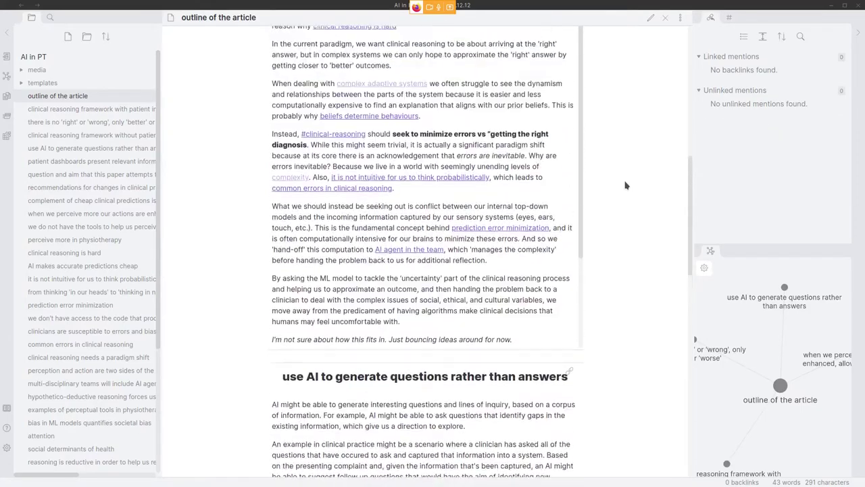
scroll(624, 185, "up", 2)
scroll(624, 185, "down", 1)
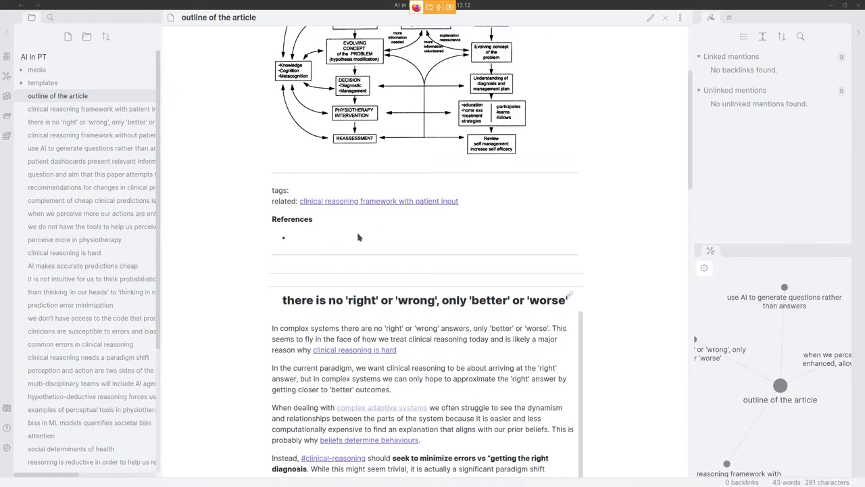
scroll(358, 237, "up", 3)
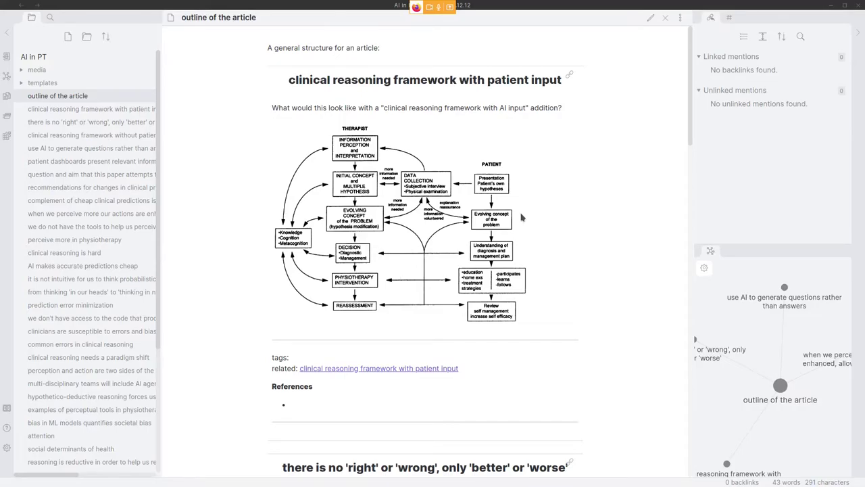
scroll(558, 154, "down", 1)
scroll(558, 154, "down", 5)
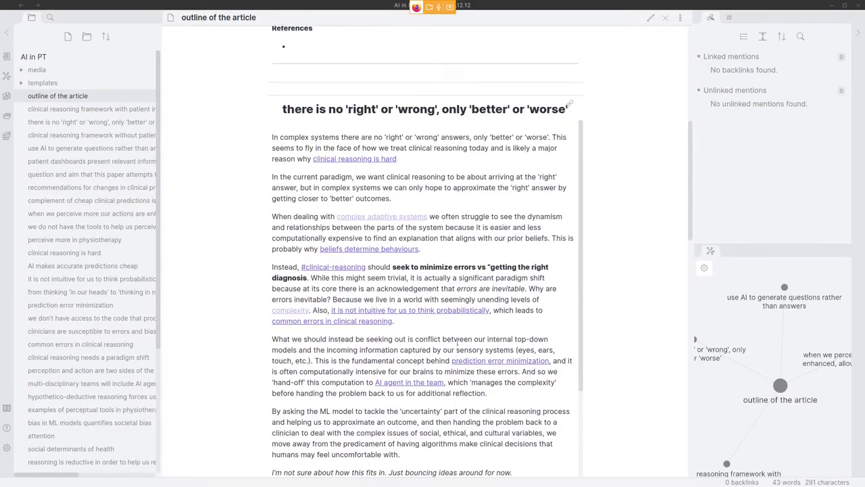
scroll(458, 358, "down", 1)
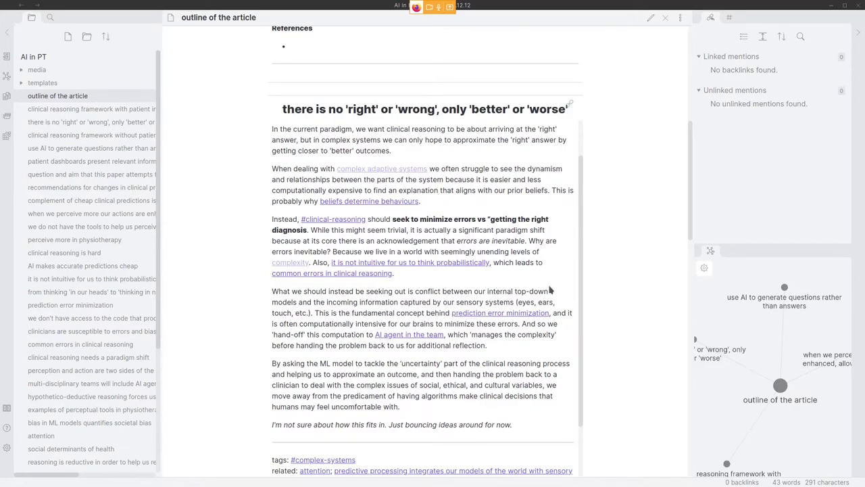
scroll(533, 287, "down", 2)
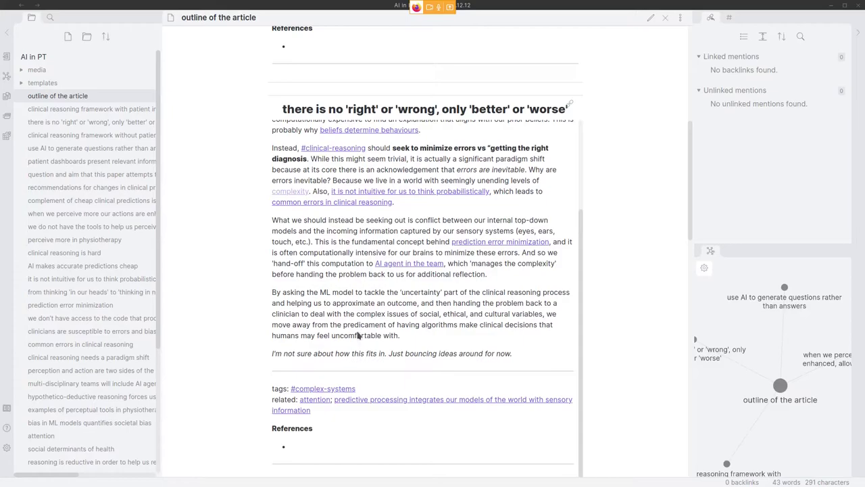
scroll(358, 331, "up", 8)
scroll(575, 199, "up", 2)
mouse_move(388, 250)
scroll(628, 251, "down", 8)
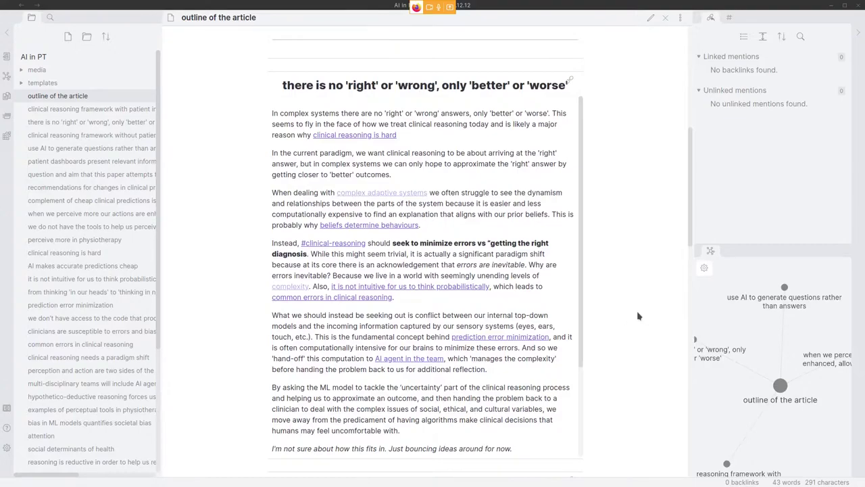
scroll(642, 318, "down", 5)
scroll(661, 327, "down", 3)
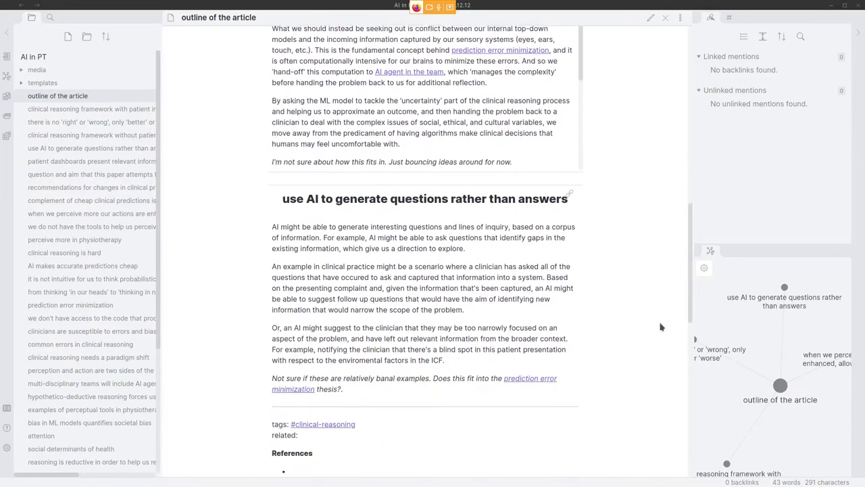
scroll(661, 326, "down", 3)
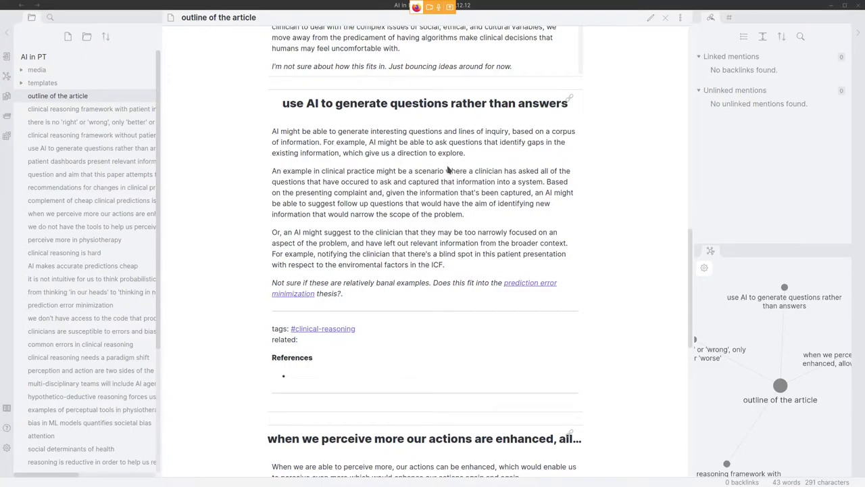
Step: In source mode, move the 'use AI to generate questions' embed below the 'when we perceive more' embed
left_click(650, 18)
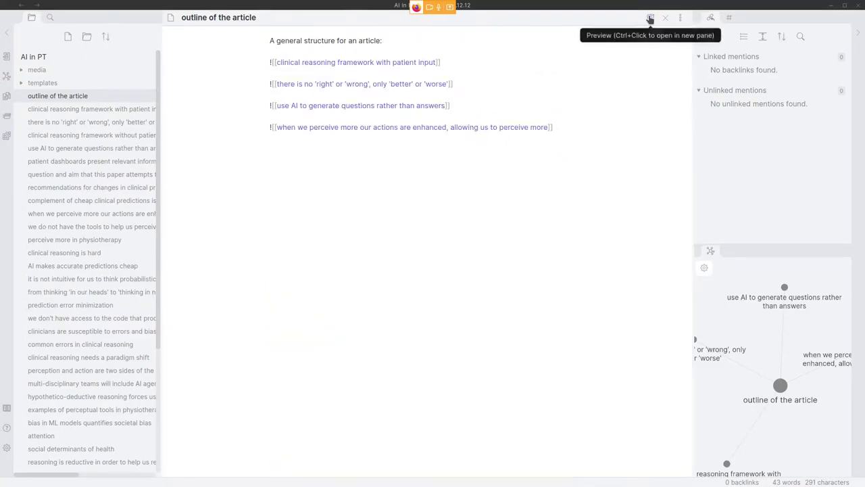
left_click_drag(452, 105, 252, 106)
key("ctrl+c")
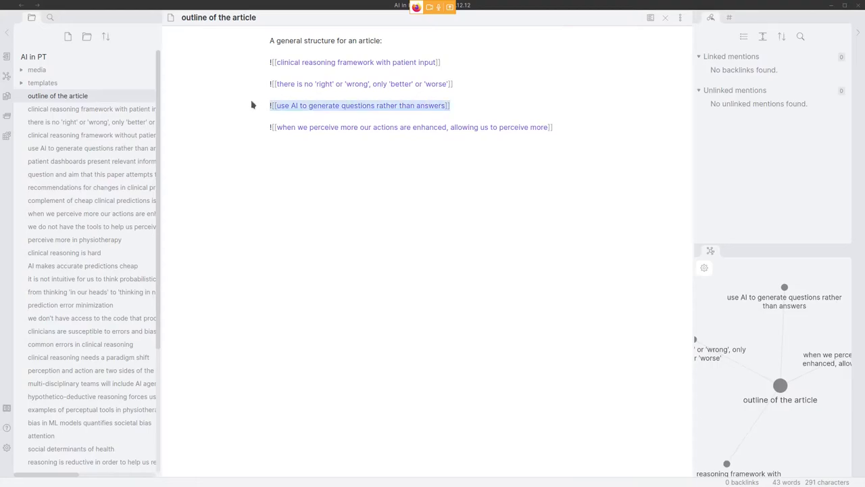
key("BackSpace")
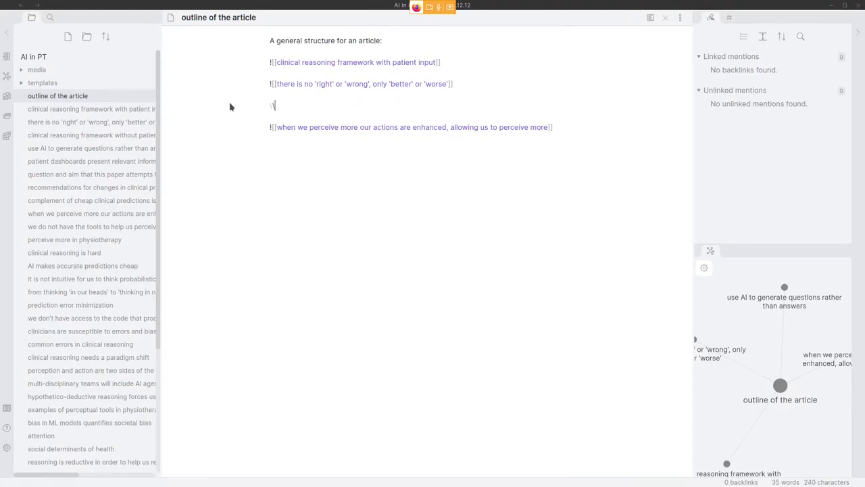
key("BackSpace")
key("Delete")
key("Down")
key("Down")
key("Down")
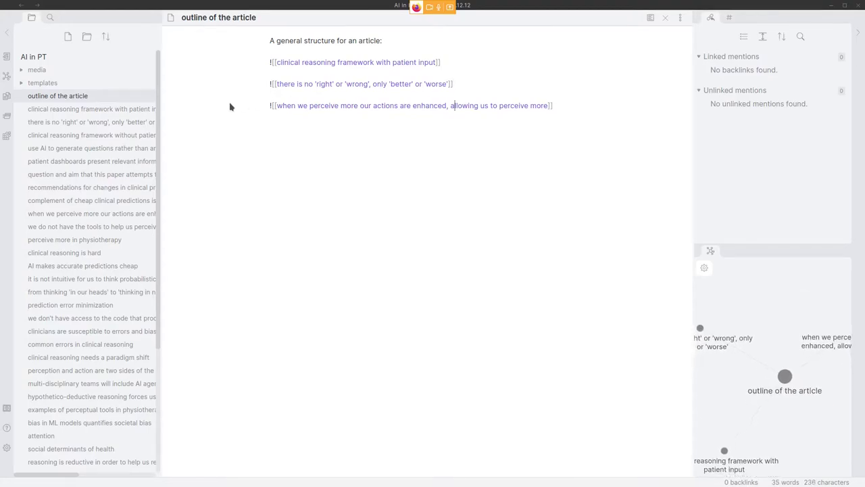
key("ctrl+v")
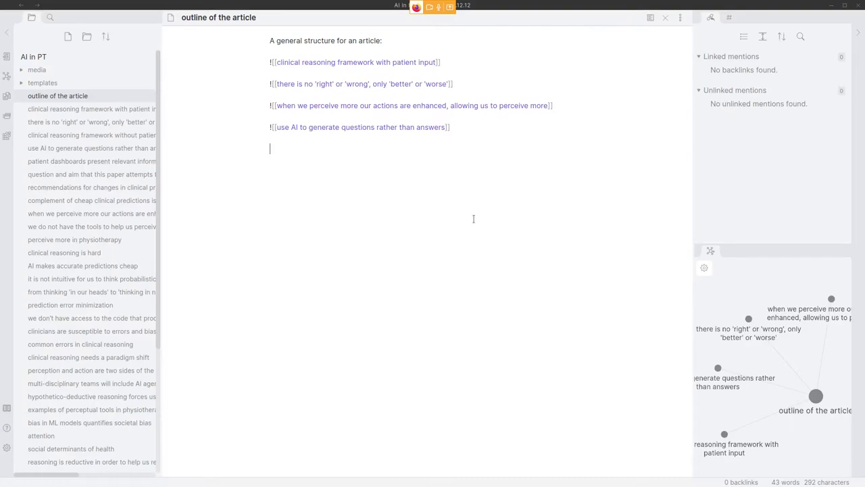
Step: Preview the reordered outline, scrolling through its embeds and back to the top
left_click(650, 17)
scroll(511, 242, "up", 5)
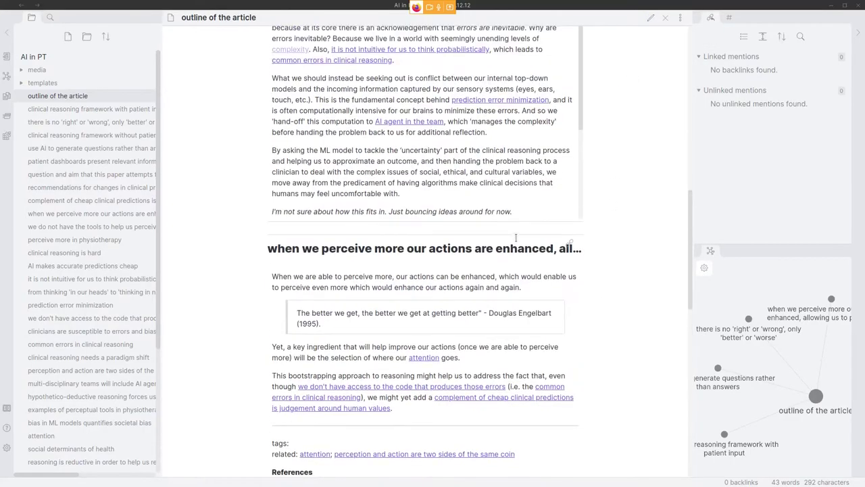
scroll(491, 299, "down", 3)
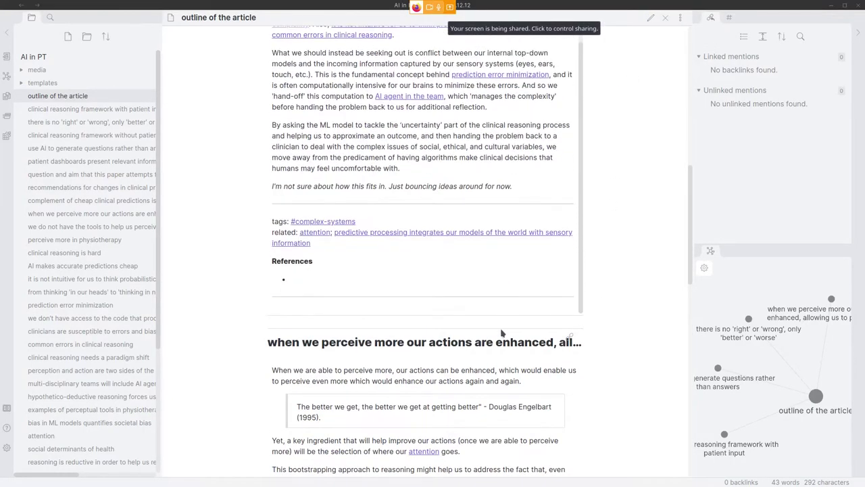
scroll(501, 332, "down", 4)
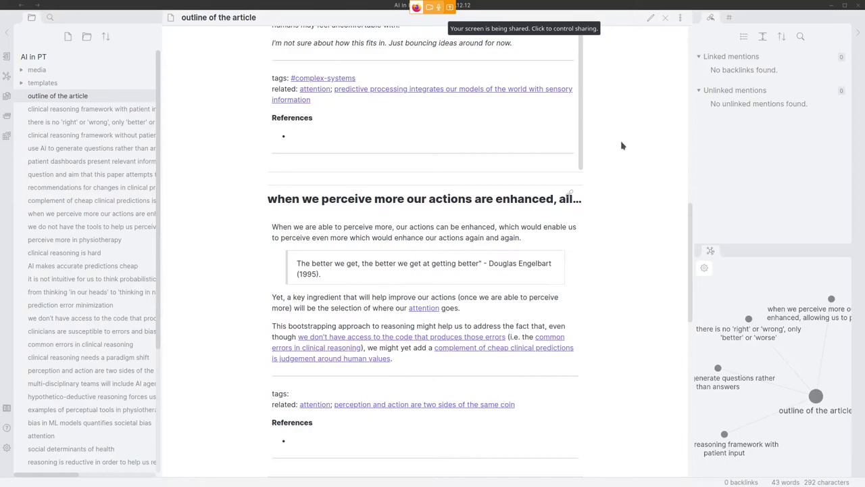
scroll(557, 144, "up", 15)
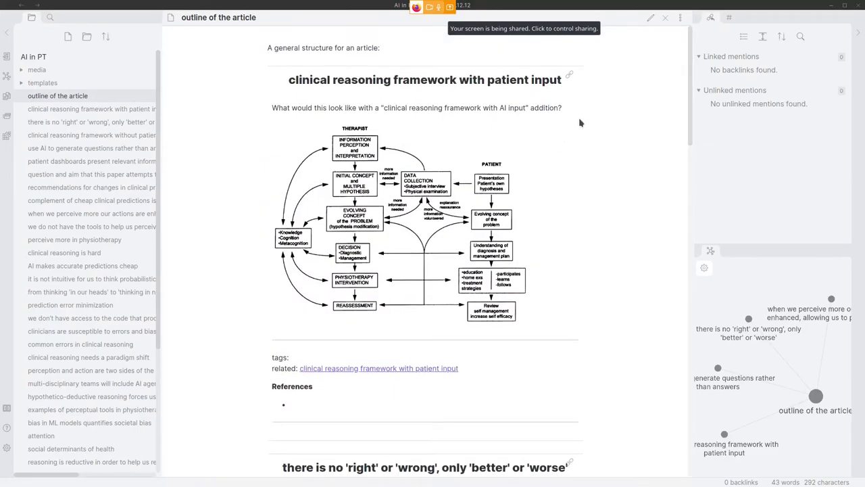
Step: Switch the outline note from preview back to source editing
left_click(650, 19)
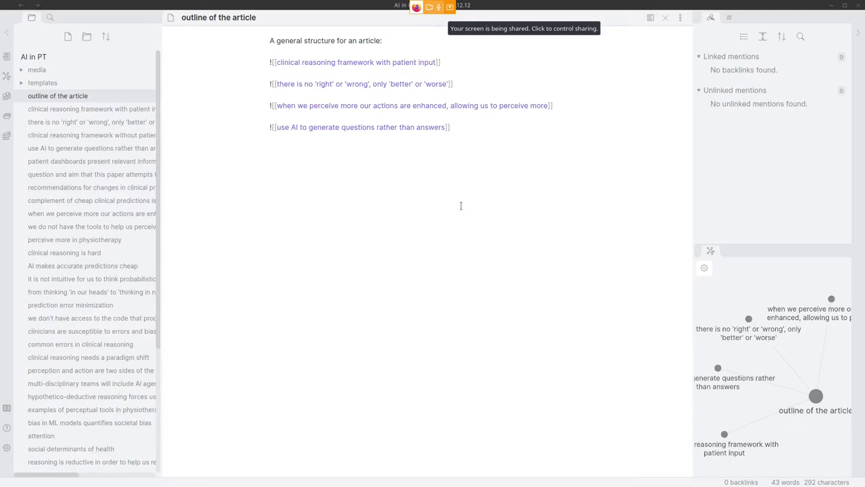
Step: Add embeds of 'AI makes accurate predictions cheap' and 'clinicians are susceptible to errors and biases' from the sidebar
left_click_drag(91, 265, 327, 226)
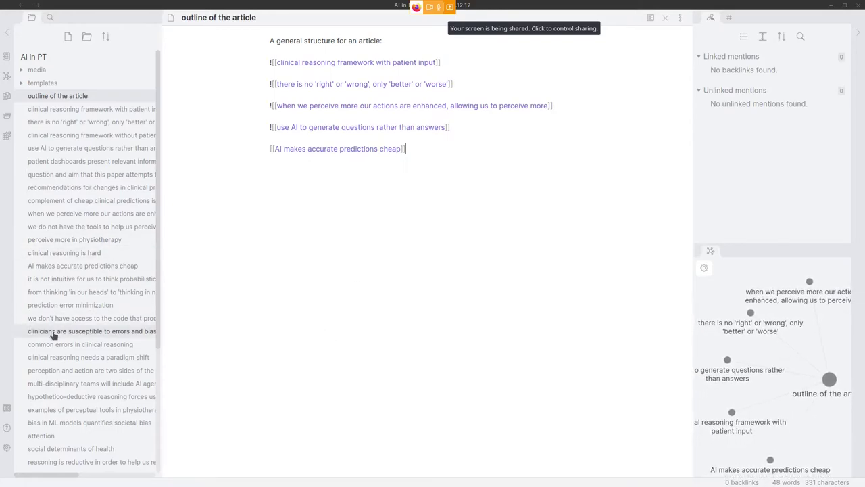
left_click_drag(42, 334, 291, 174)
left_click(404, 149)
key("Return")
key("Return")
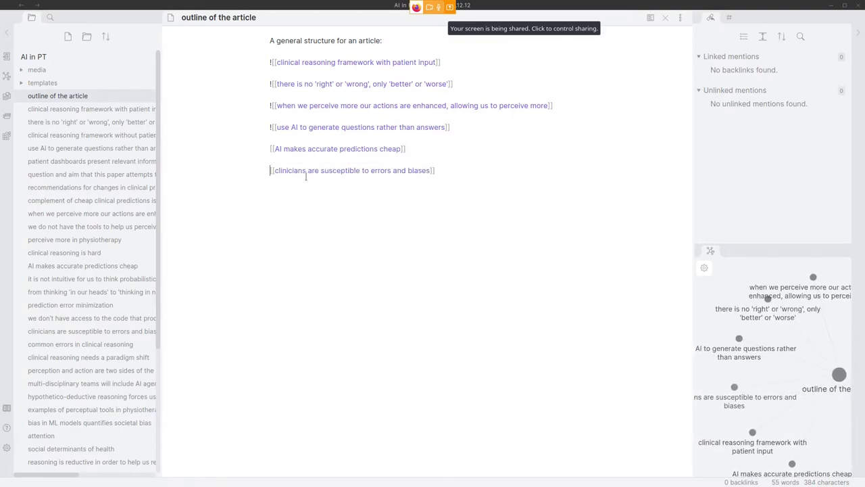
key("Up")
key("Up")
type("!")
key("Down")
key("Down")
key("Home")
type("!")
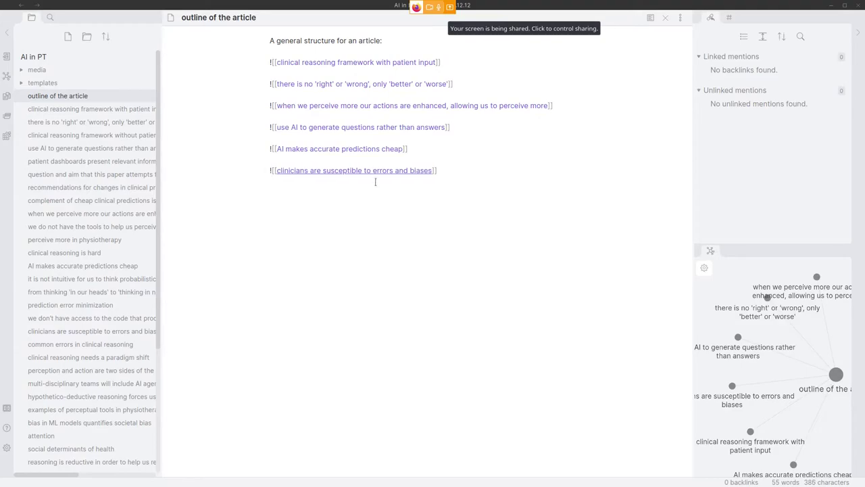
key("End")
scroll(126, 249, "down", 5)
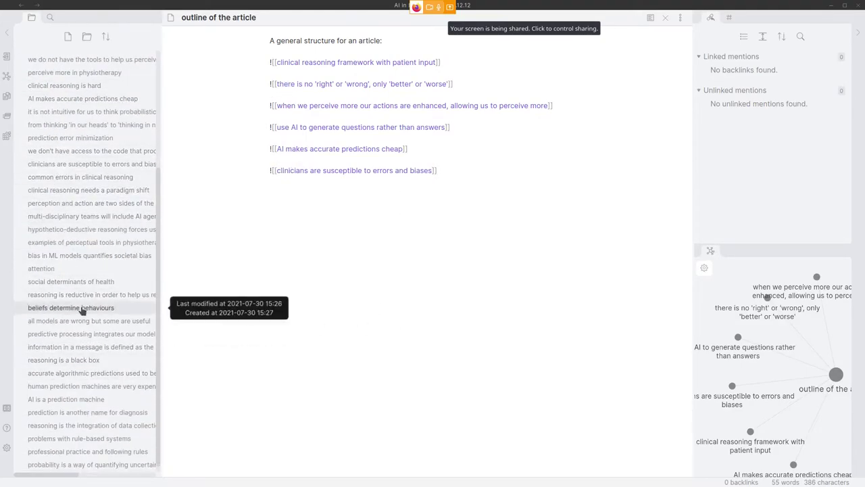
Step: Add embeds of 'beliefs determine behaviours' and 'social determinants of health' at the outline's end
left_click_drag(60, 309, 305, 200)
key("Return")
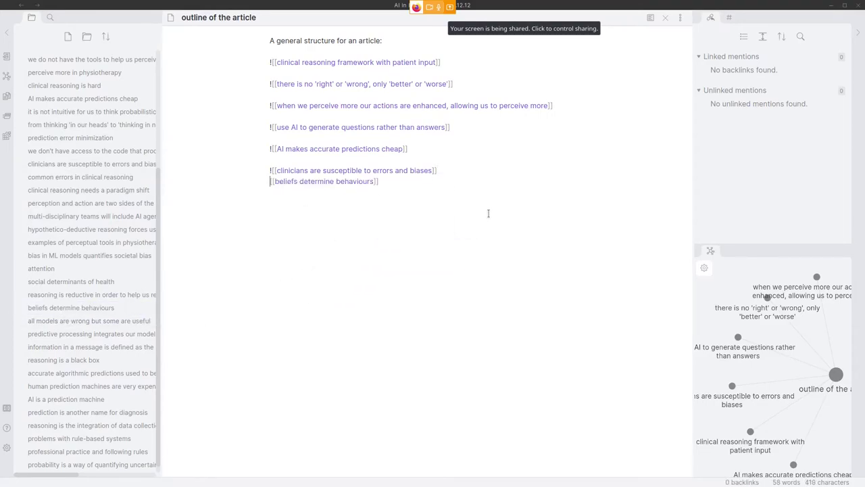
key("Return")
type("!")
key("End")
key("Return")
key("Return")
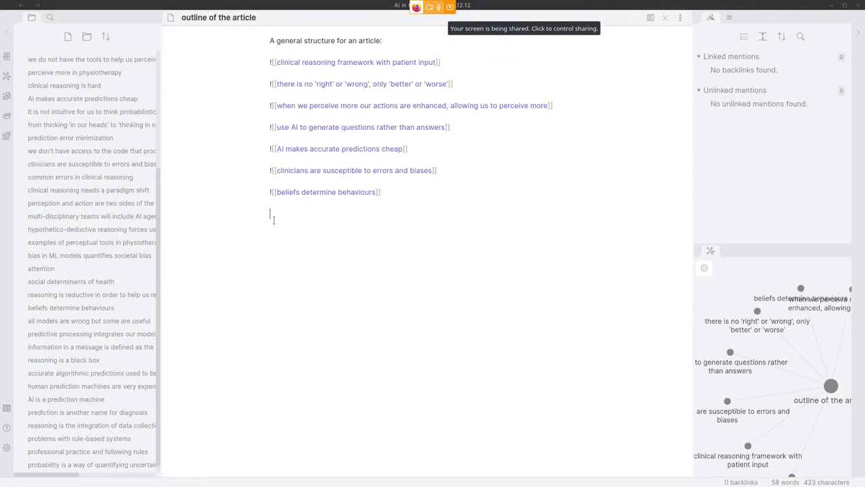
mouse_move(60, 278)
left_mouse_down()
mouse_move(291, 268)
mouse_move(306, 219)
mouse_move(315, 240)
left_mouse_up()
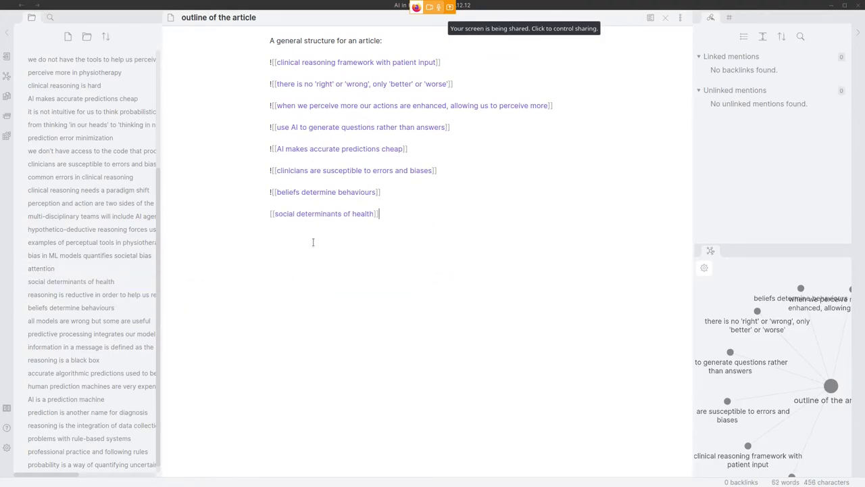
type("!")
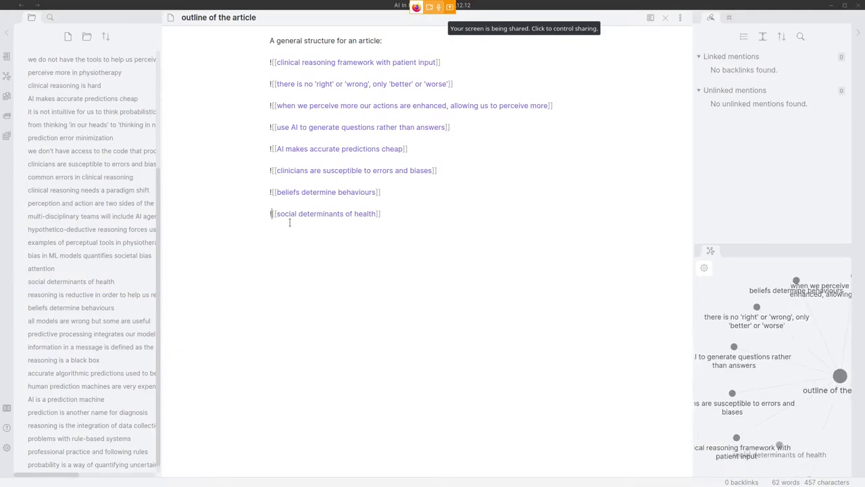
left_click(408, 246)
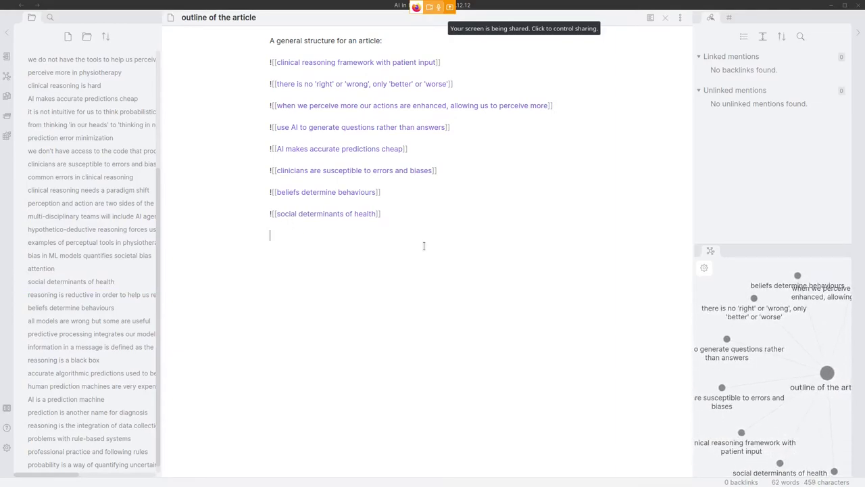
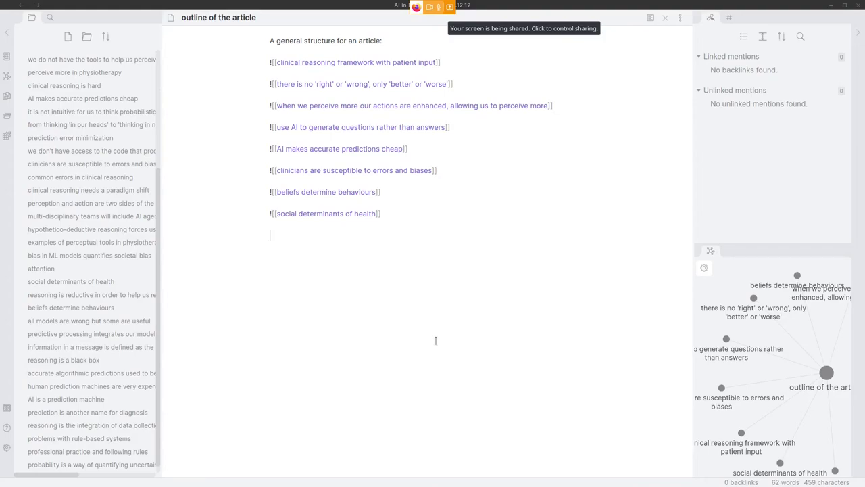
Step: Close the Obsidian vault window and the Dolphin file manager showing the notes folder
mouse_move(345, 483)
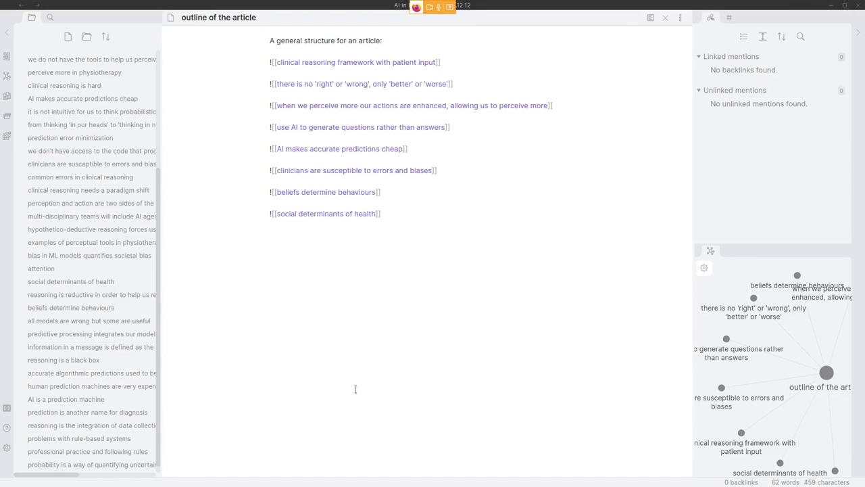
left_click(859, 6)
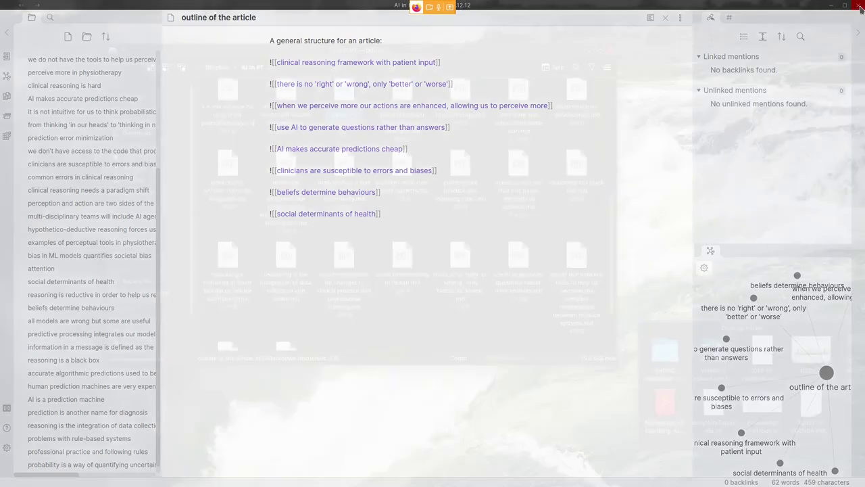
left_click(611, 51)
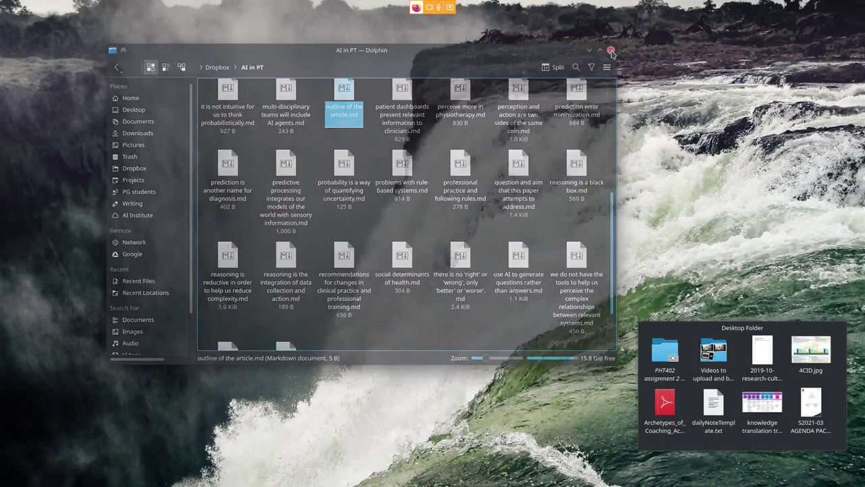
mouse_move(473, 483)
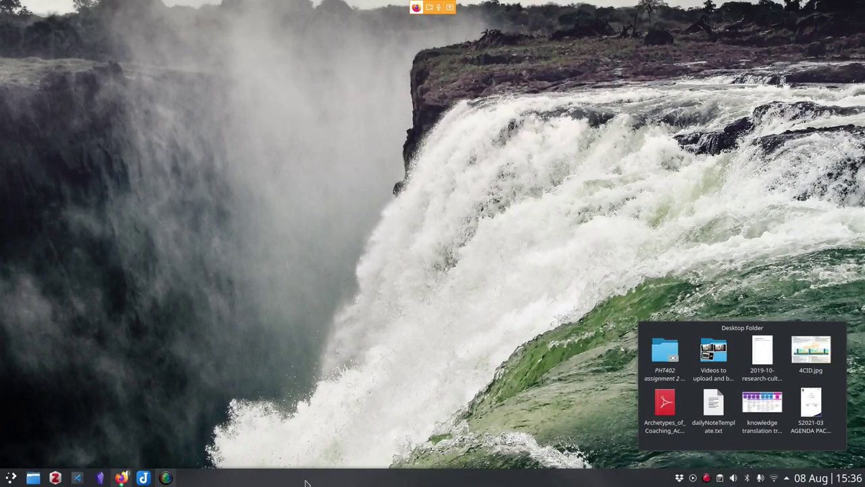